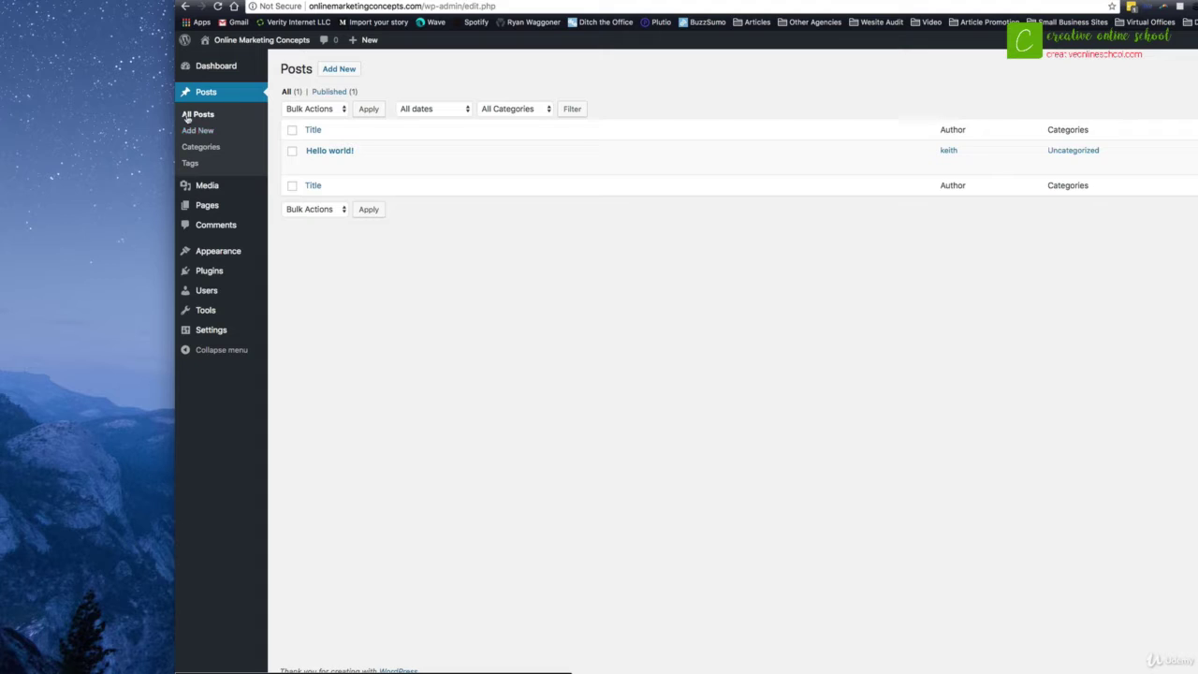
Step: Reveal the row actions for the Hello world! post in the All Posts list
mouse_move(318, 152)
click(343, 164)
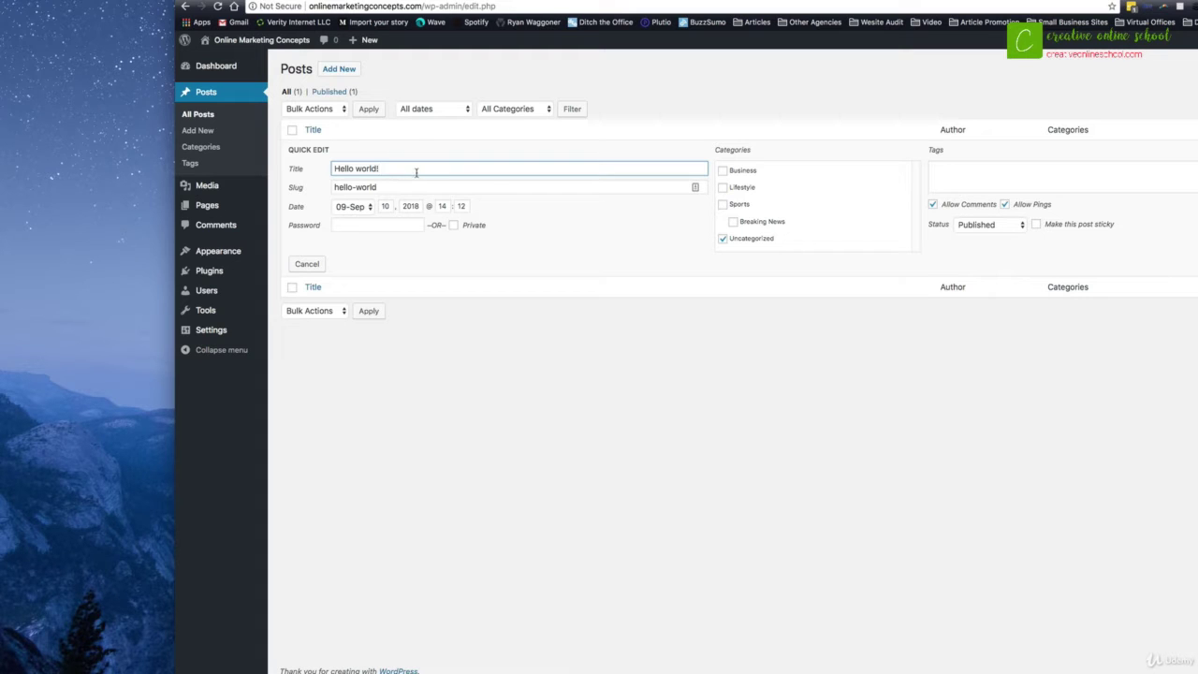
drag(406, 169, 333, 169)
click(305, 266)
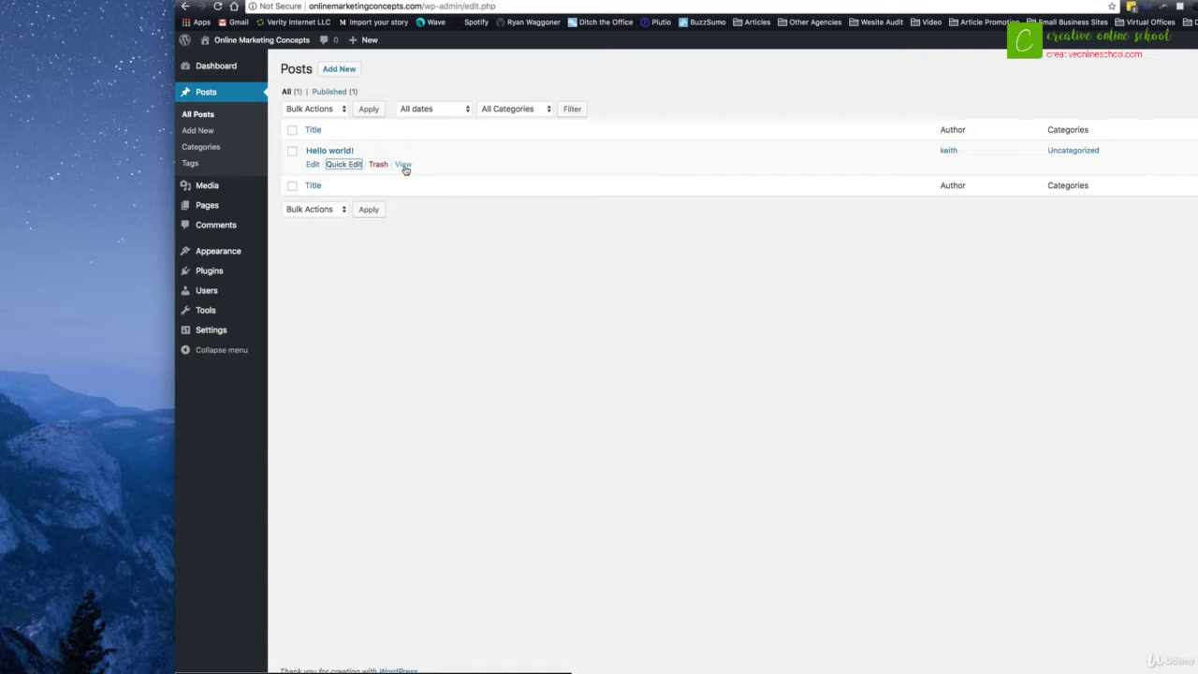
Step: Open Hello world! in the editor and make 'Welcome to WordPress' bold and italic
click(311, 164)
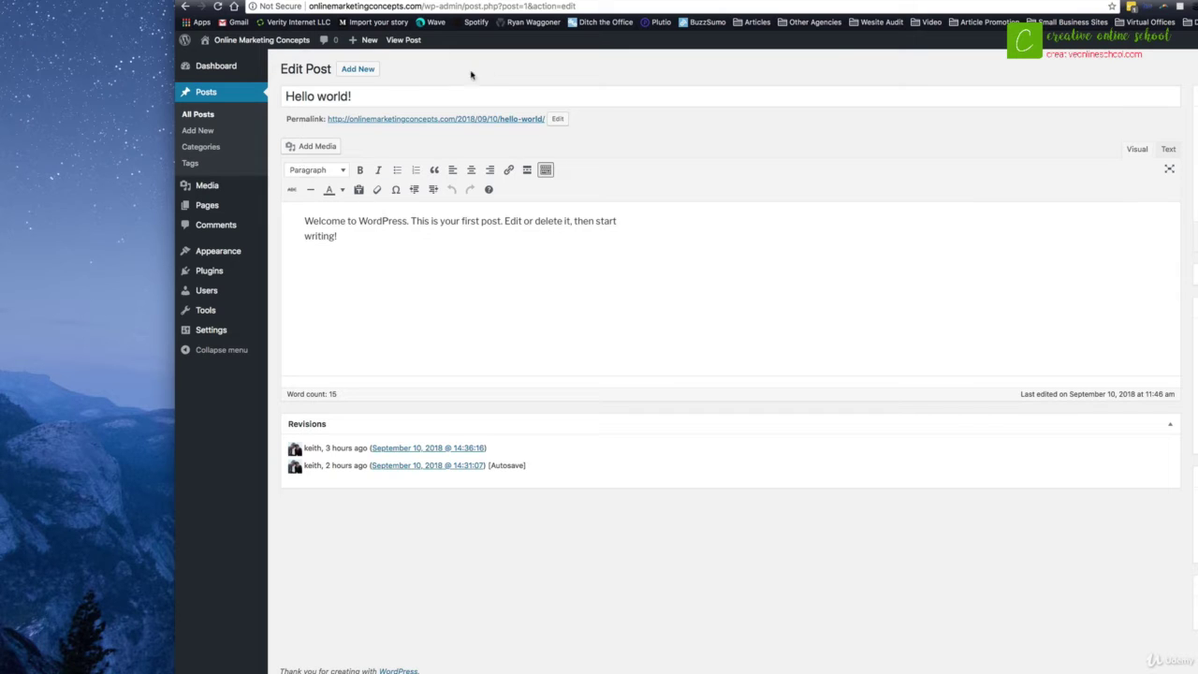
drag(373, 96, 283, 97)
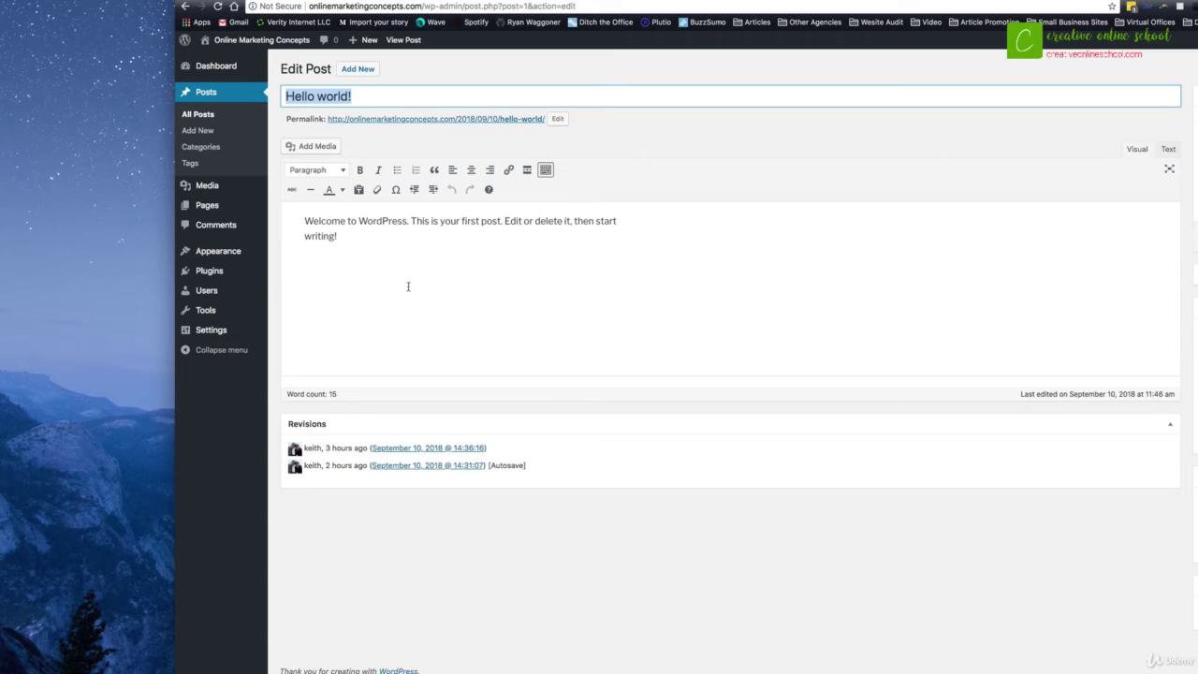
drag(410, 222, 304, 222)
click(360, 170)
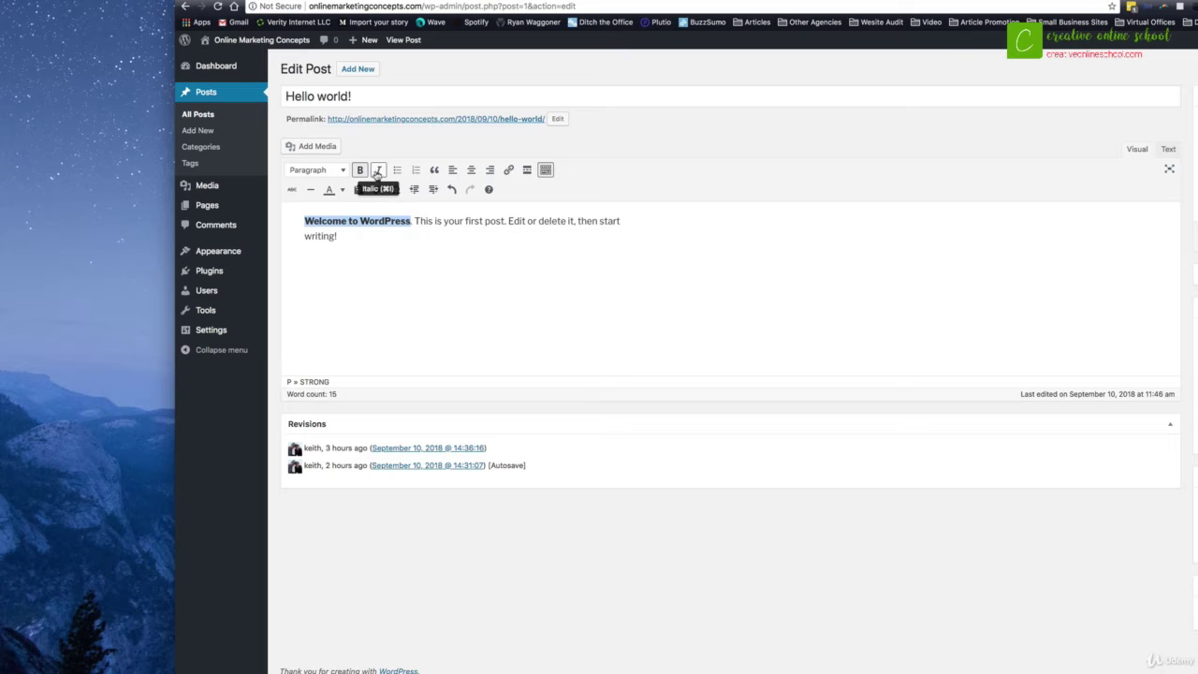
click(378, 171)
Step: Turn the remaining sentences into a two-item numbered list, trying centre then left alignment
click(415, 221)
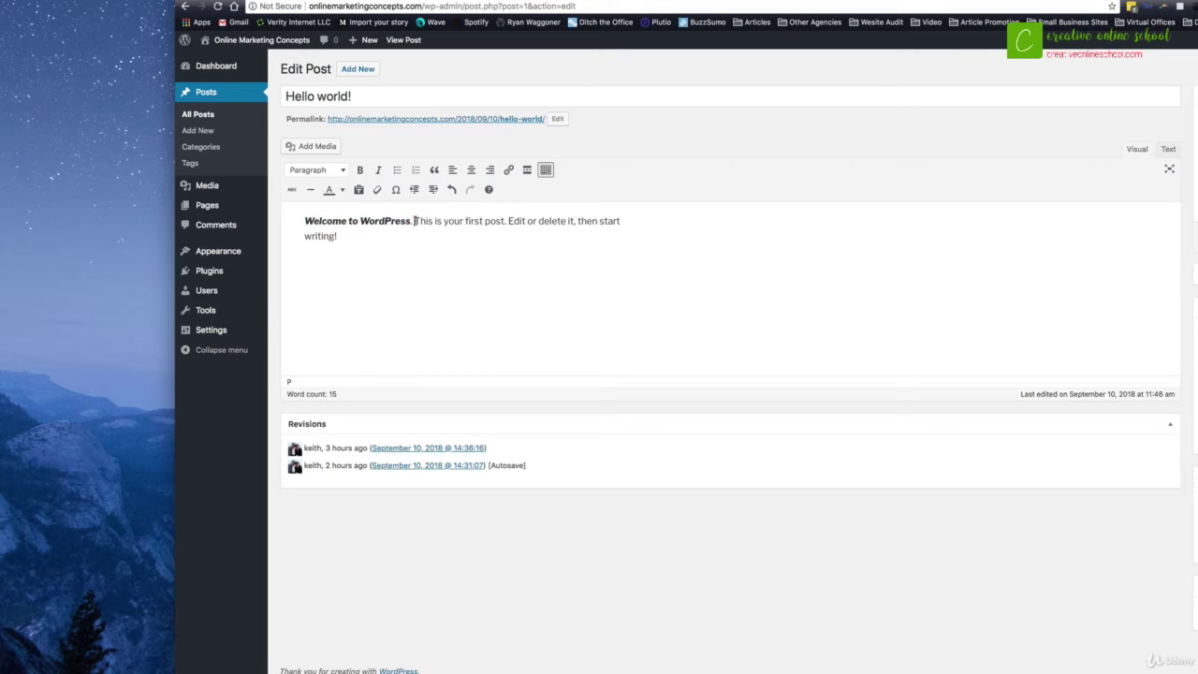
key(Return)
drag(545, 250, 305, 250)
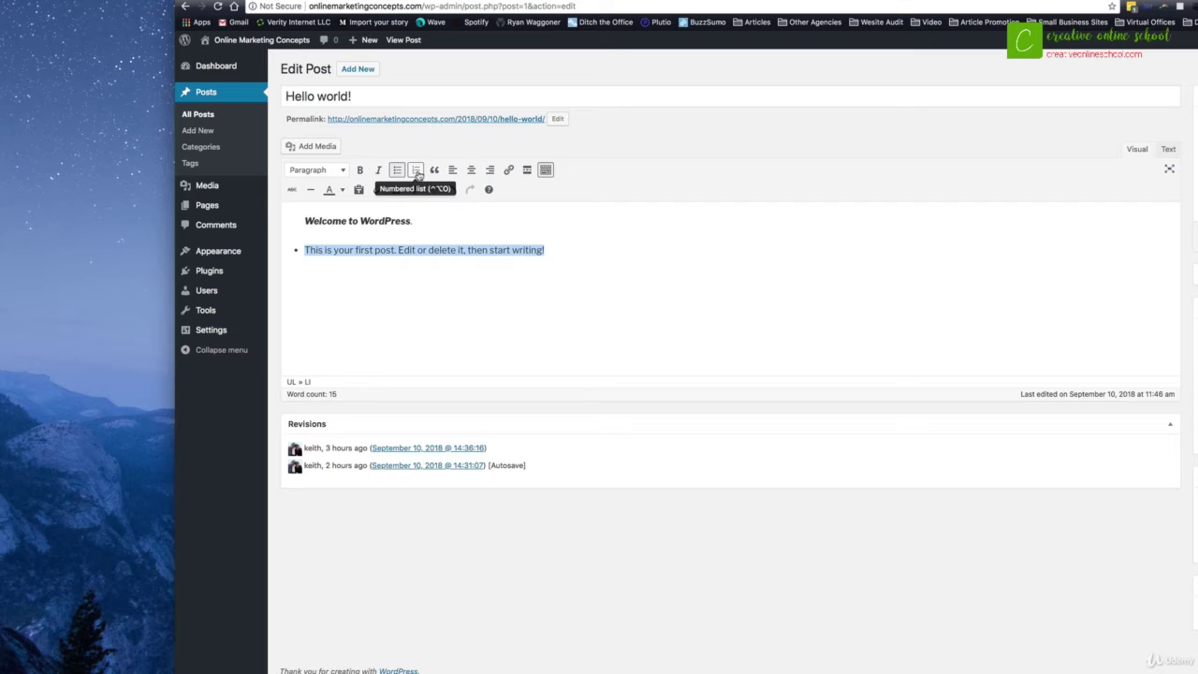
click(416, 170)
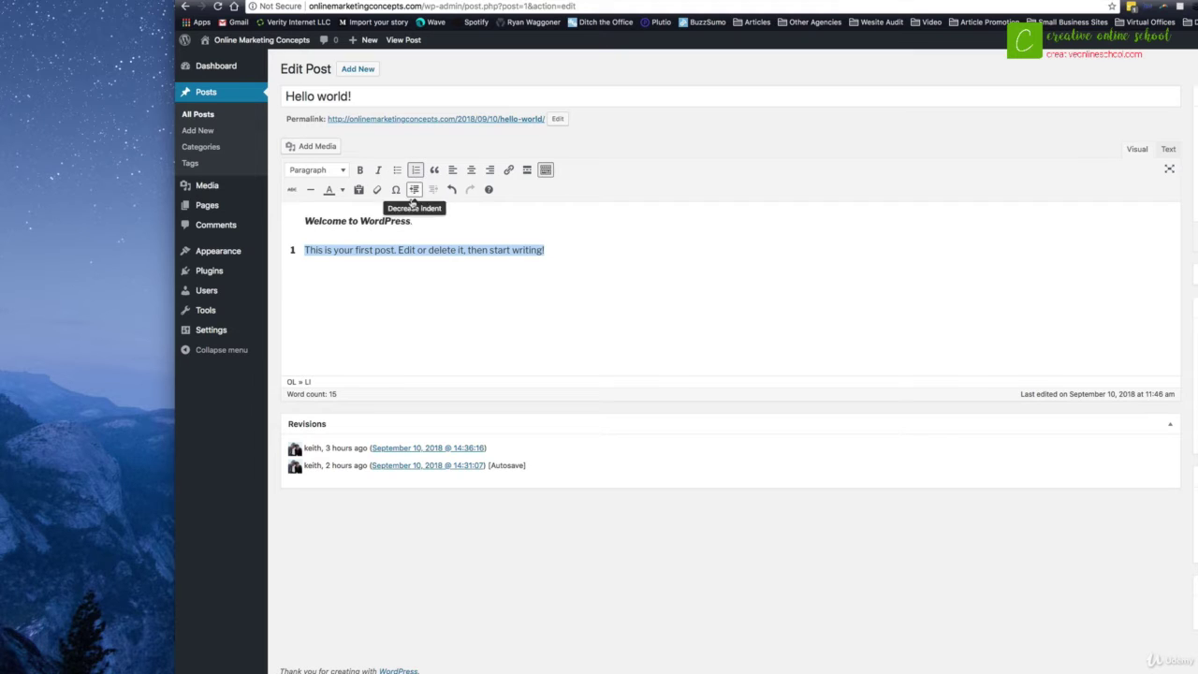
click(399, 249)
key(Return)
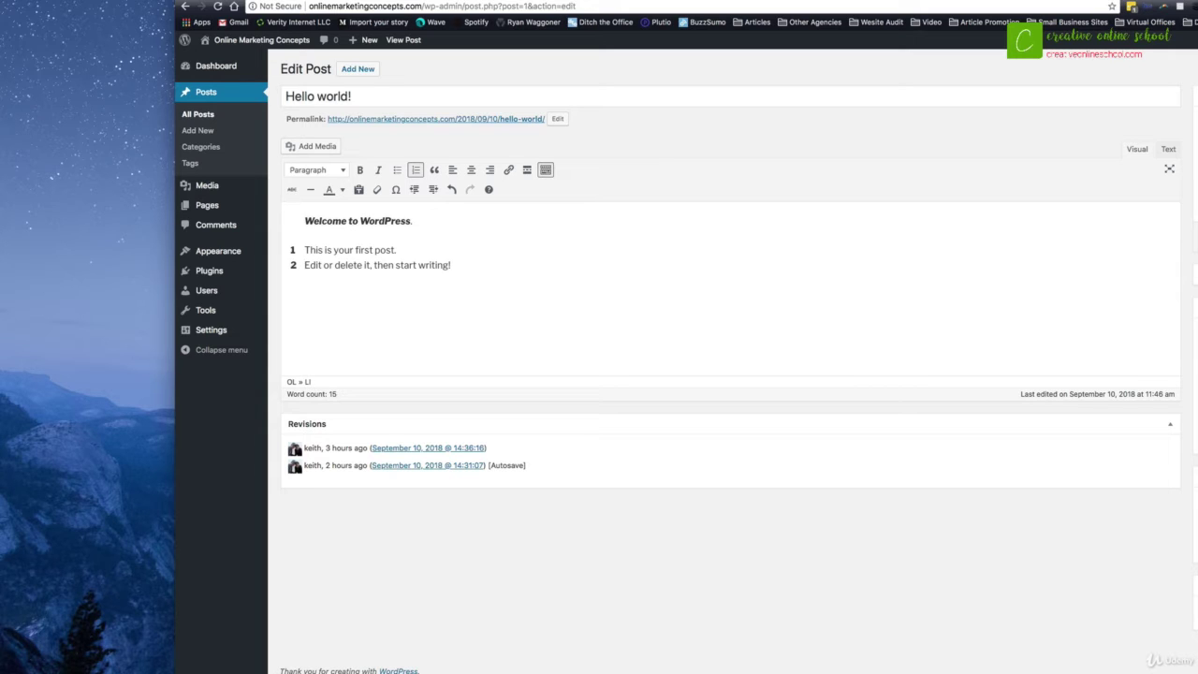
click(471, 169)
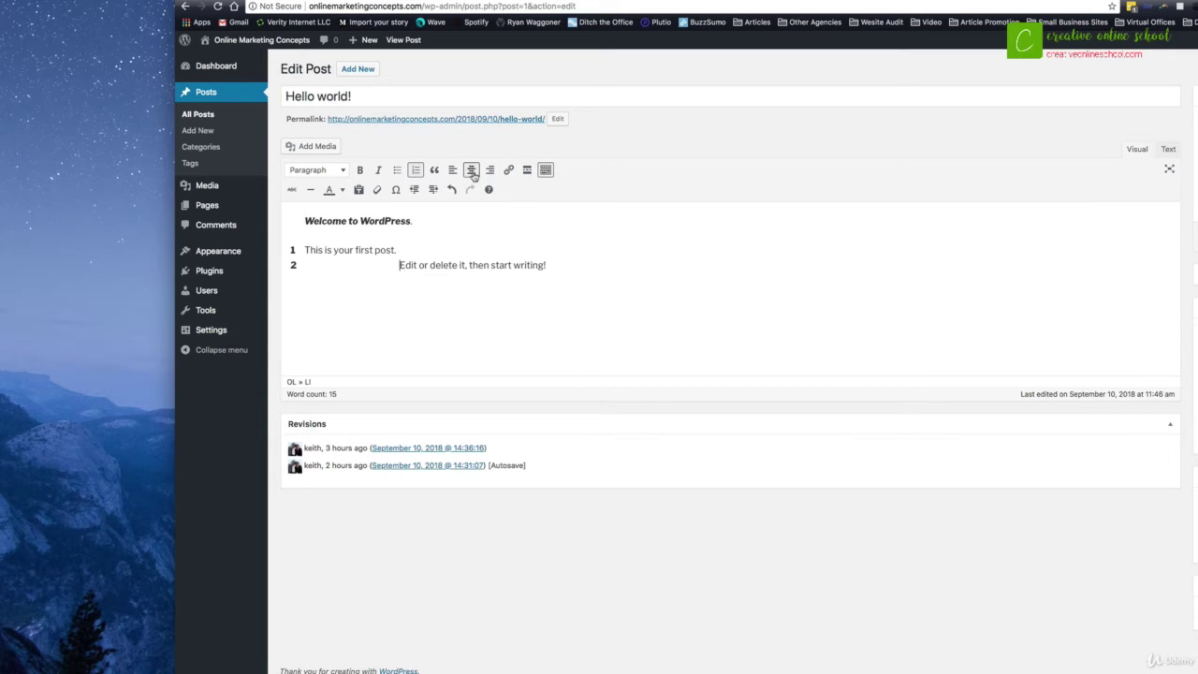
click(452, 169)
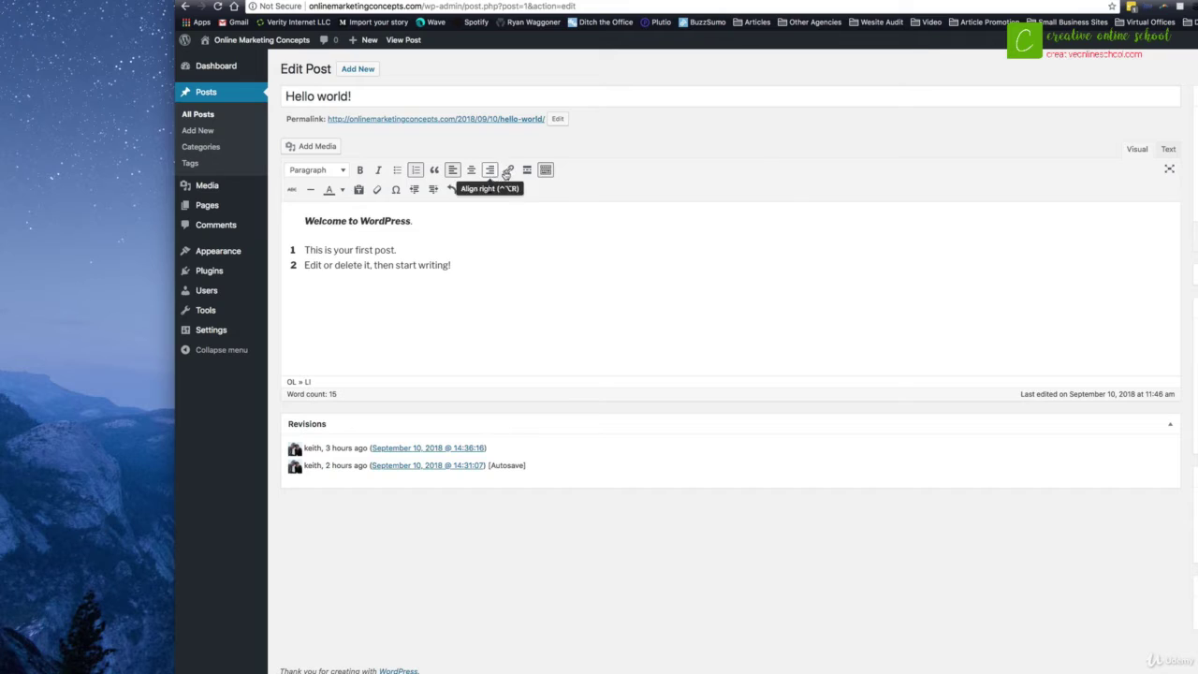
drag(456, 265, 418, 262)
Step: Start a link on 'writing!', hide the second toolbar row, and close the link box unlinked
click(509, 170)
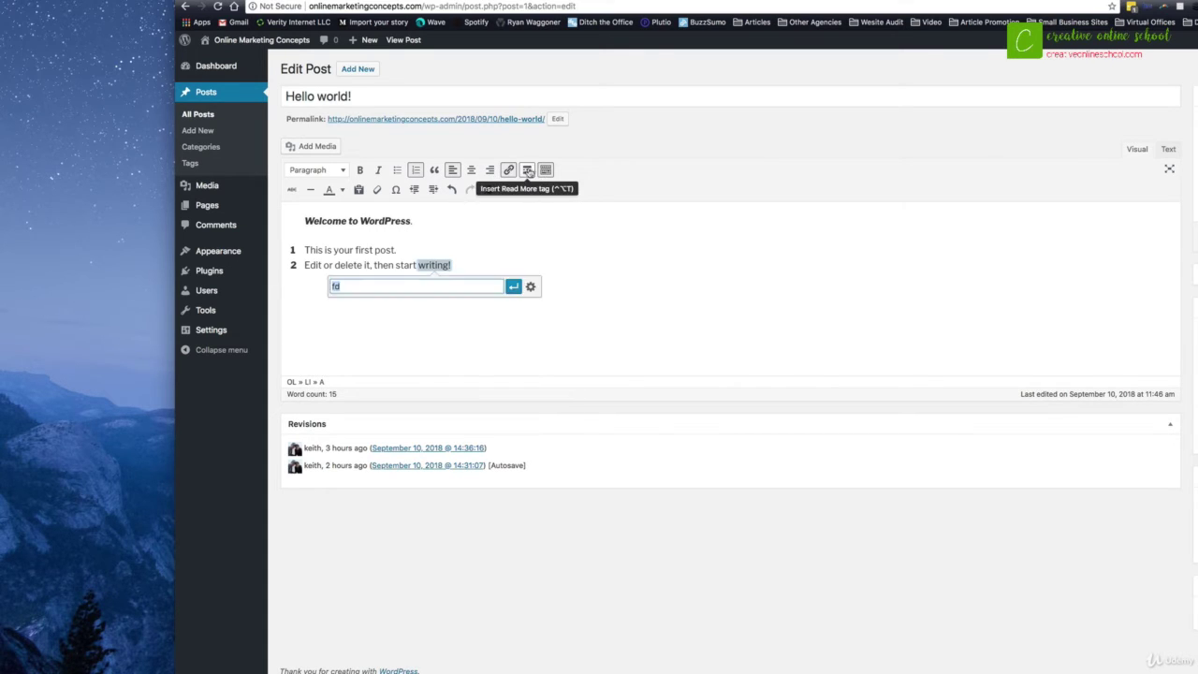
click(546, 171)
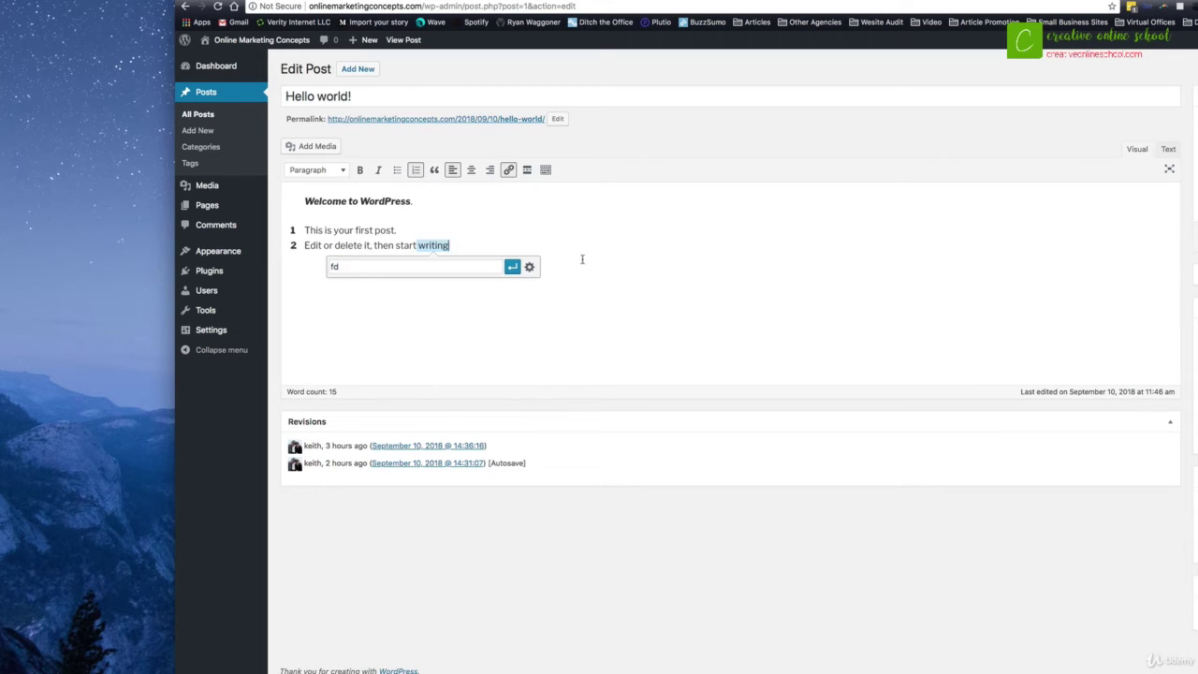
click(511, 228)
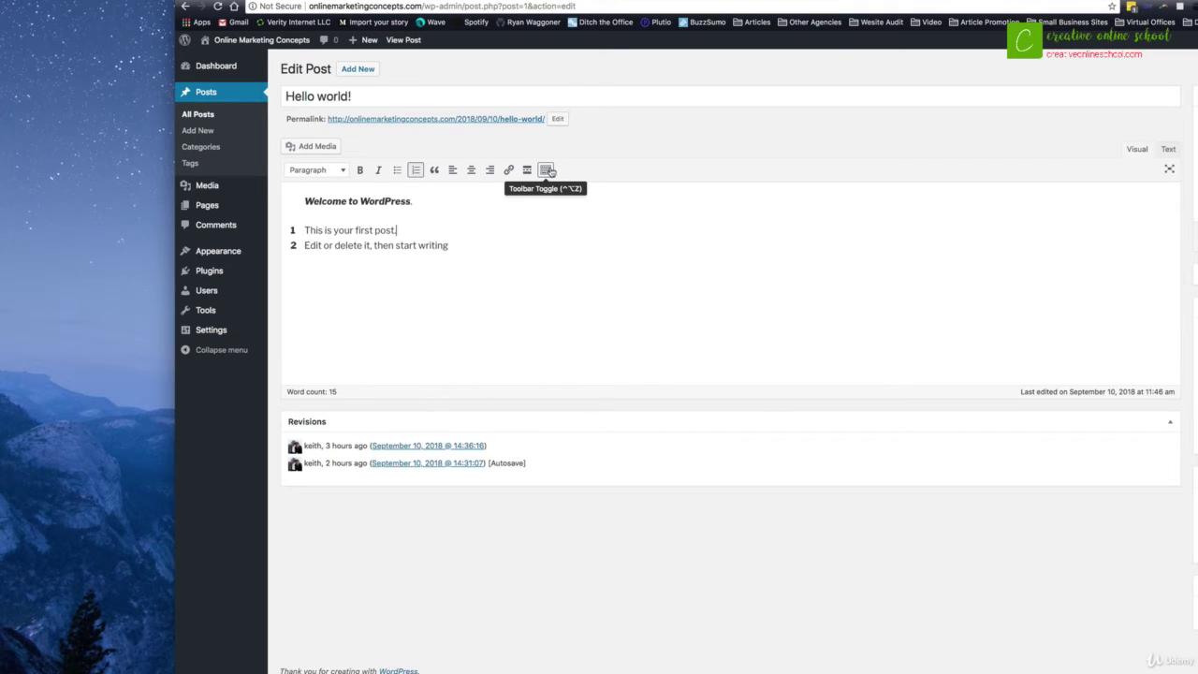
Step: Restore the full toolbar and colour 'This is your first post.' teal
click(548, 171)
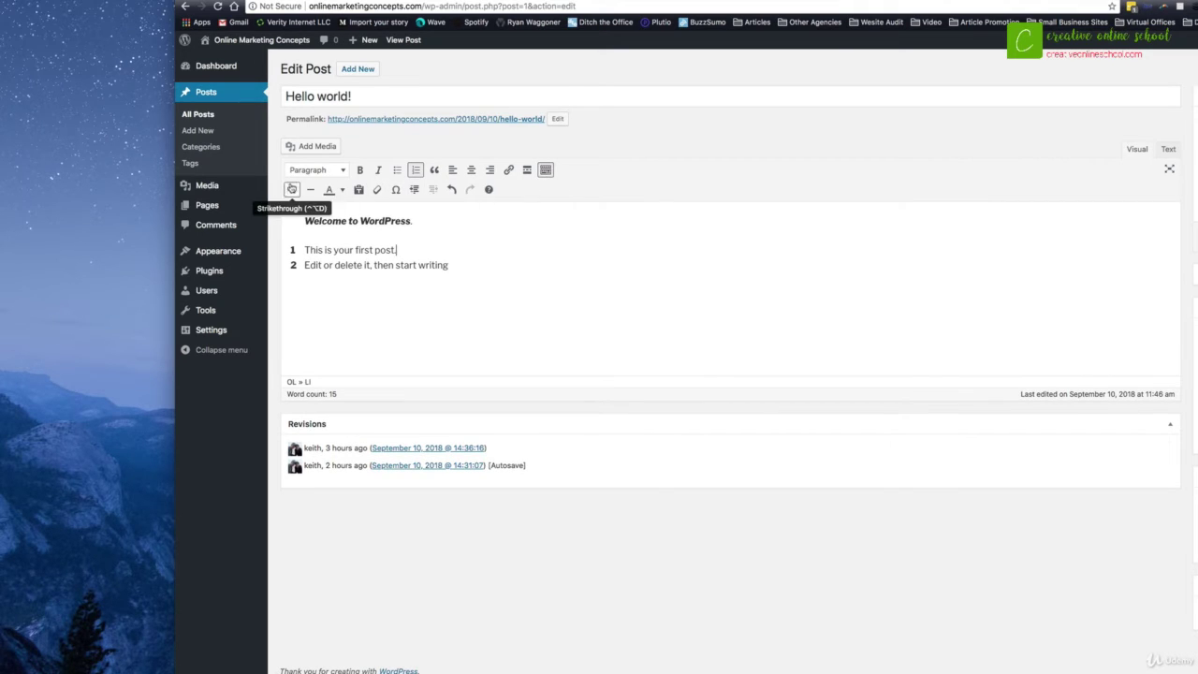
drag(398, 250, 307, 250)
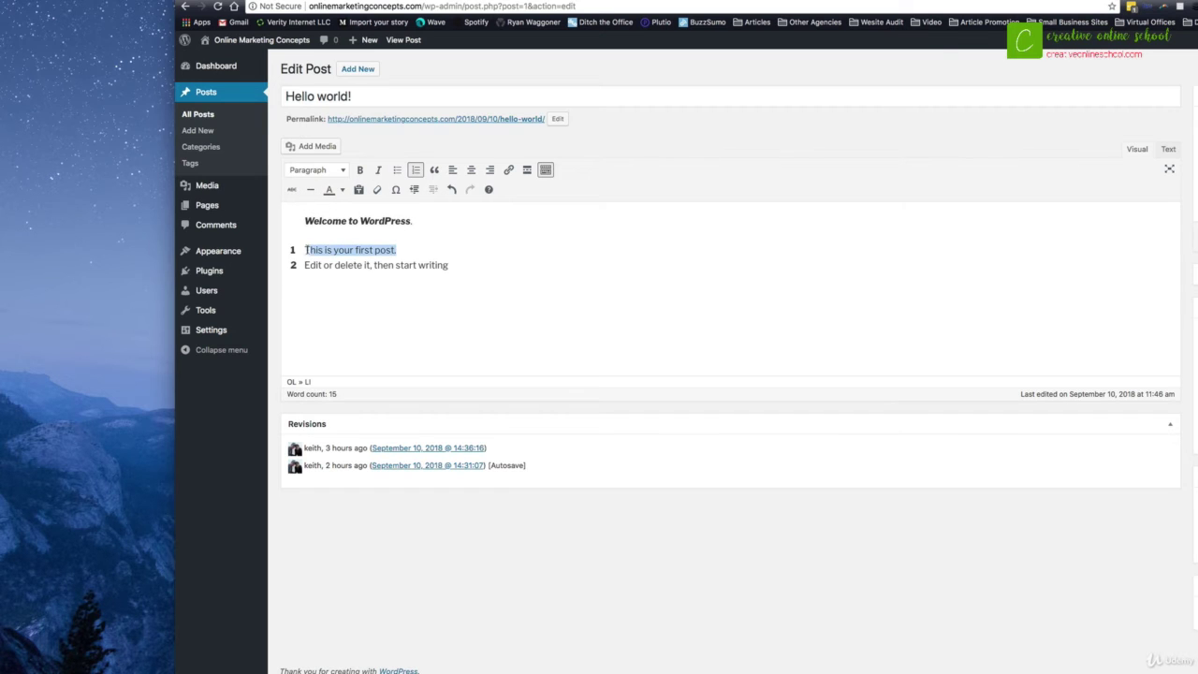
click(342, 190)
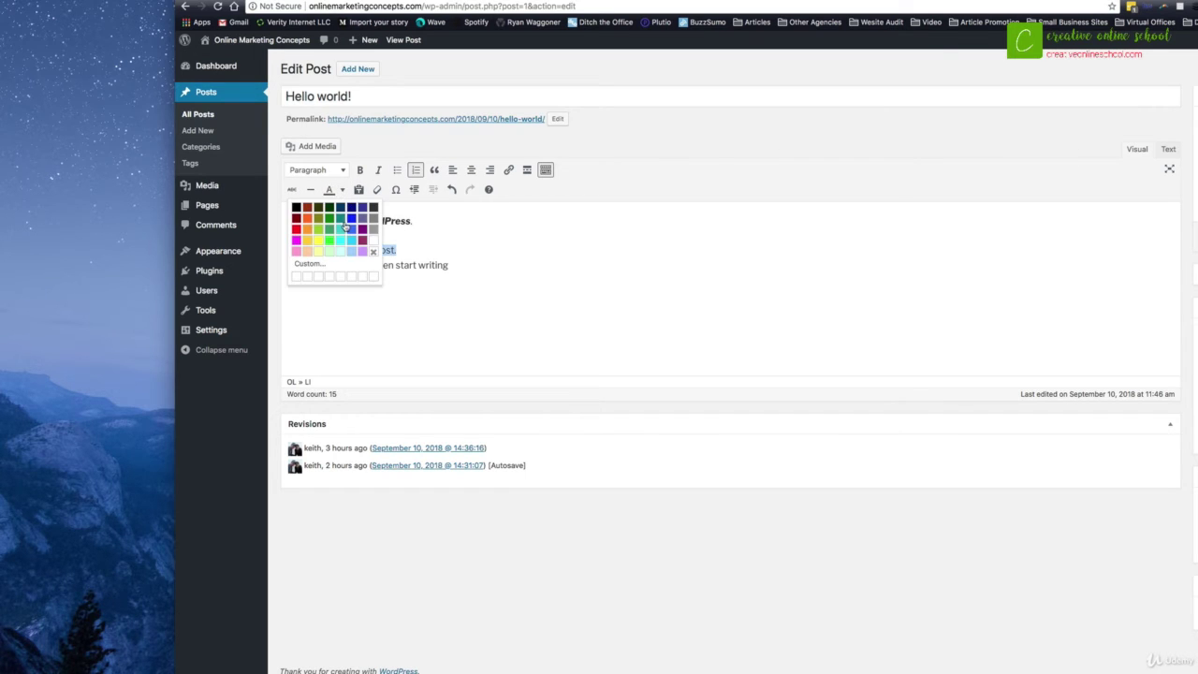
click(344, 226)
click(404, 257)
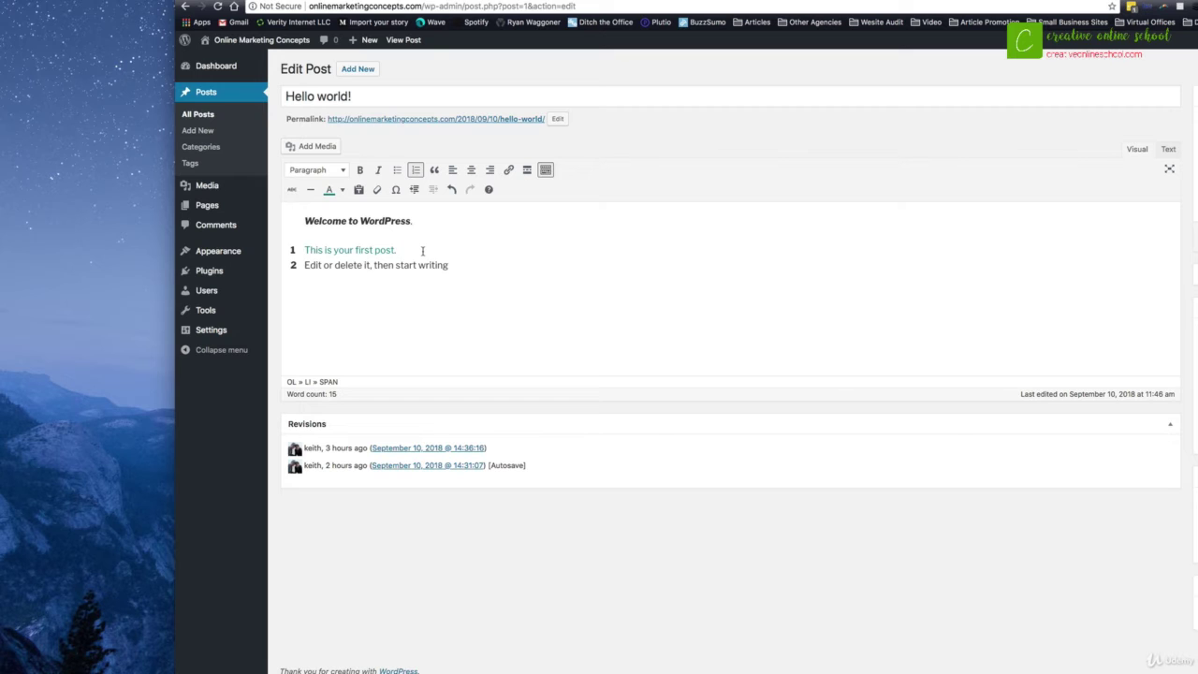
Step: Insert the © copyright sign after the first numbered item
click(397, 190)
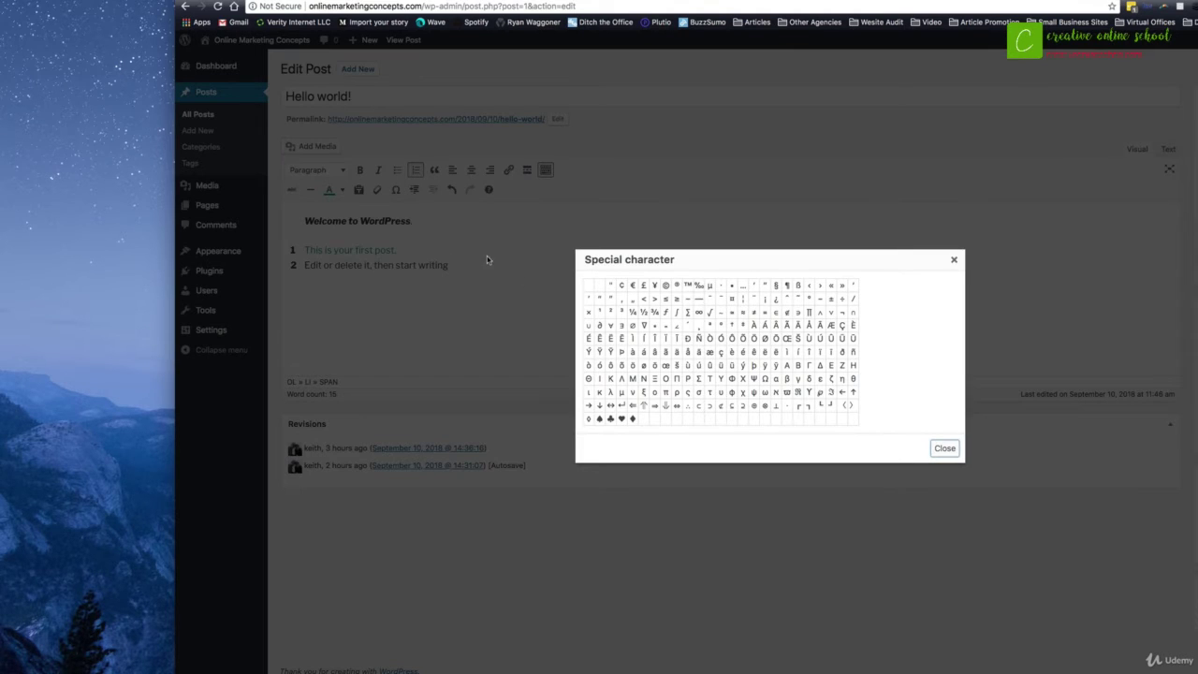
click(665, 286)
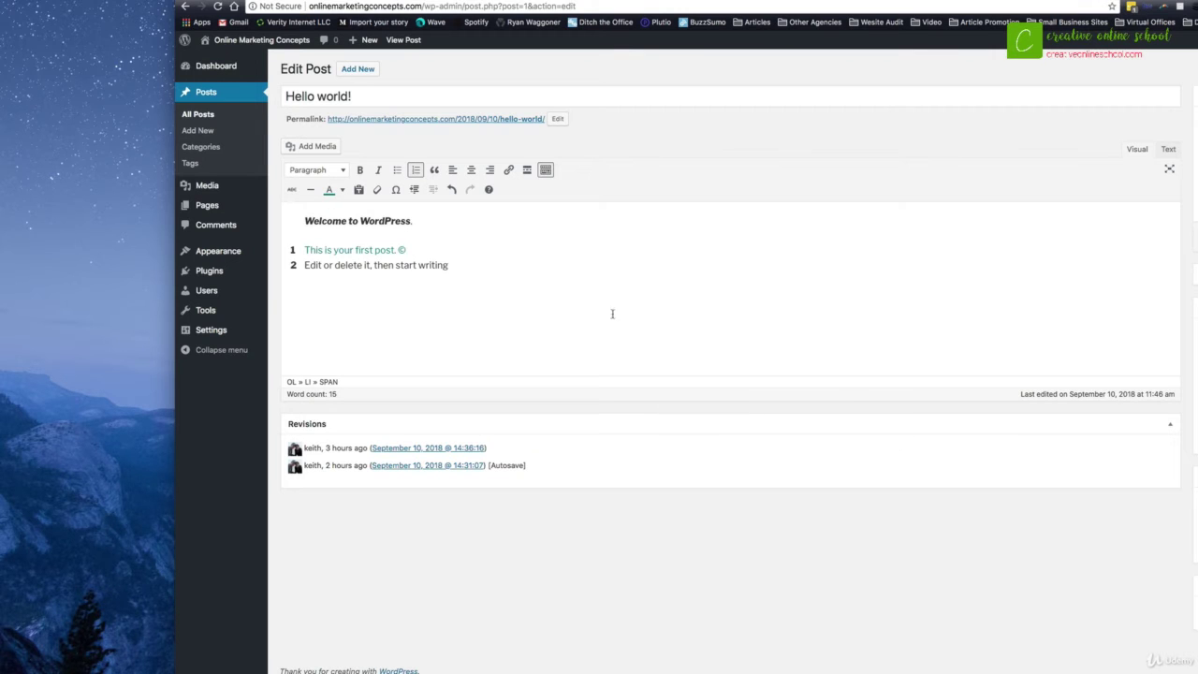
click(482, 259)
click(316, 148)
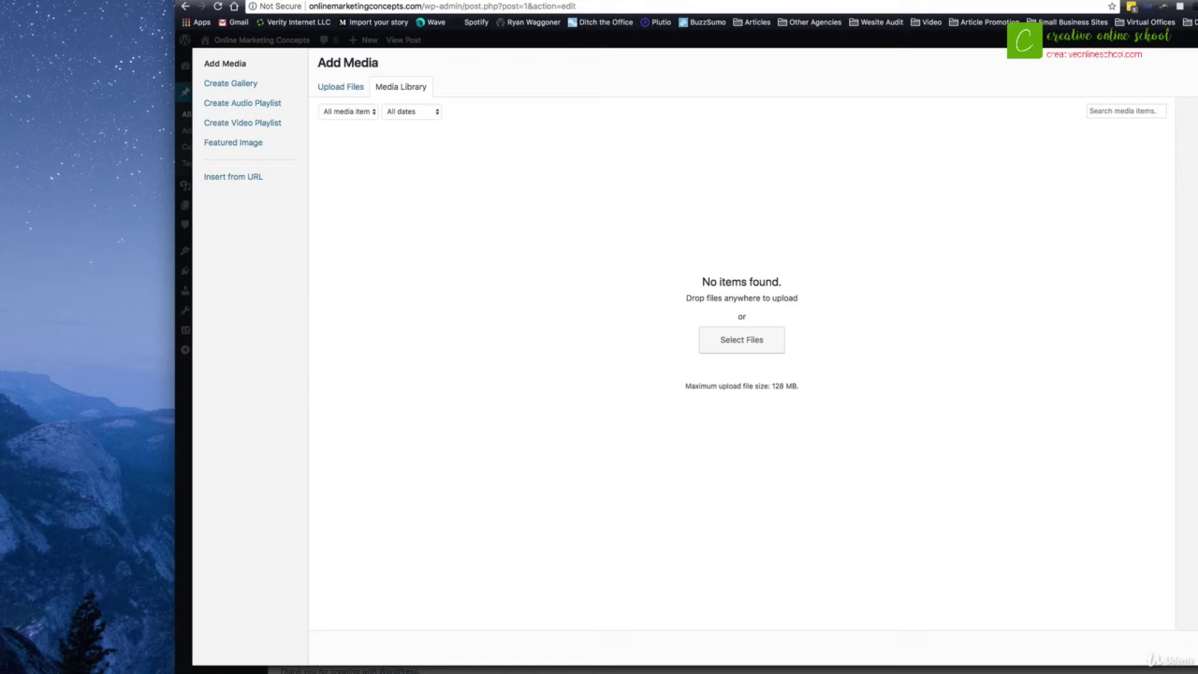
click(1159, 62)
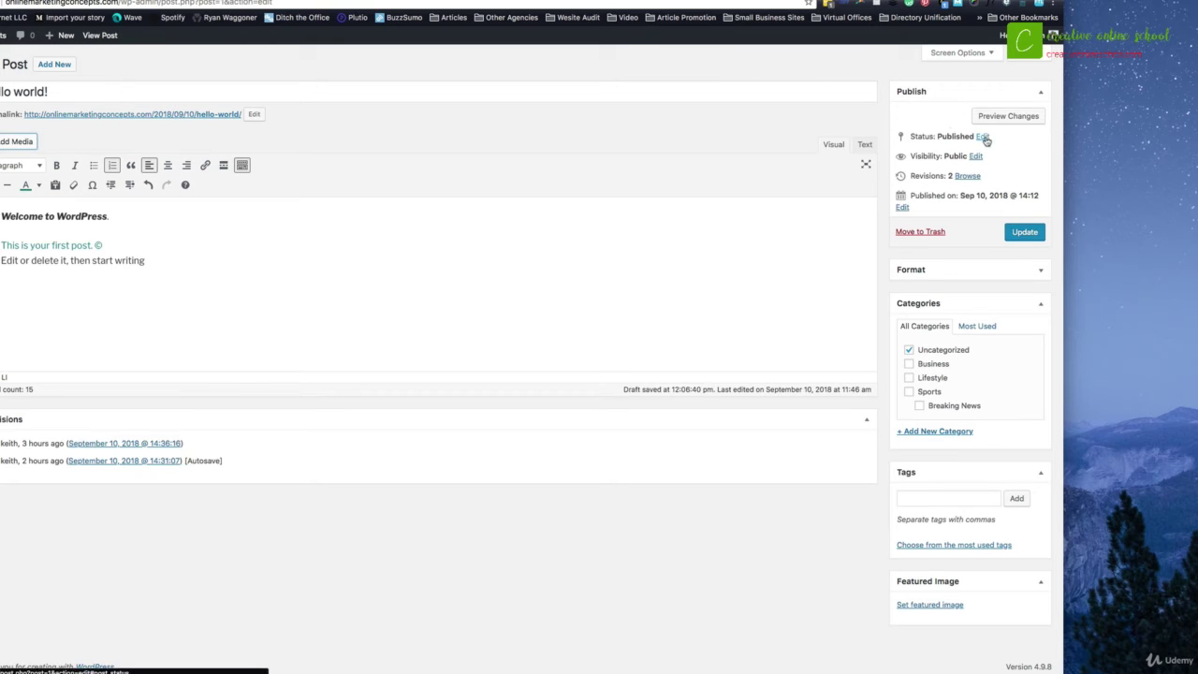
Step: Keep the post's status as Published in the Publish box
click(983, 137)
click(954, 153)
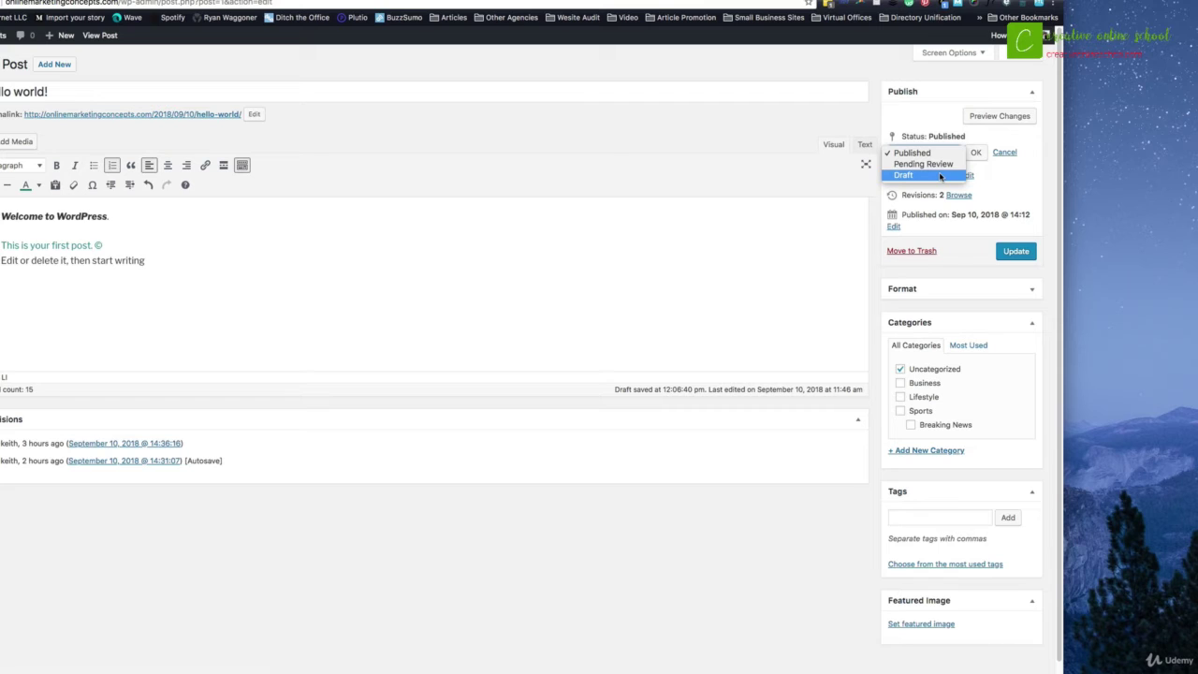
click(936, 152)
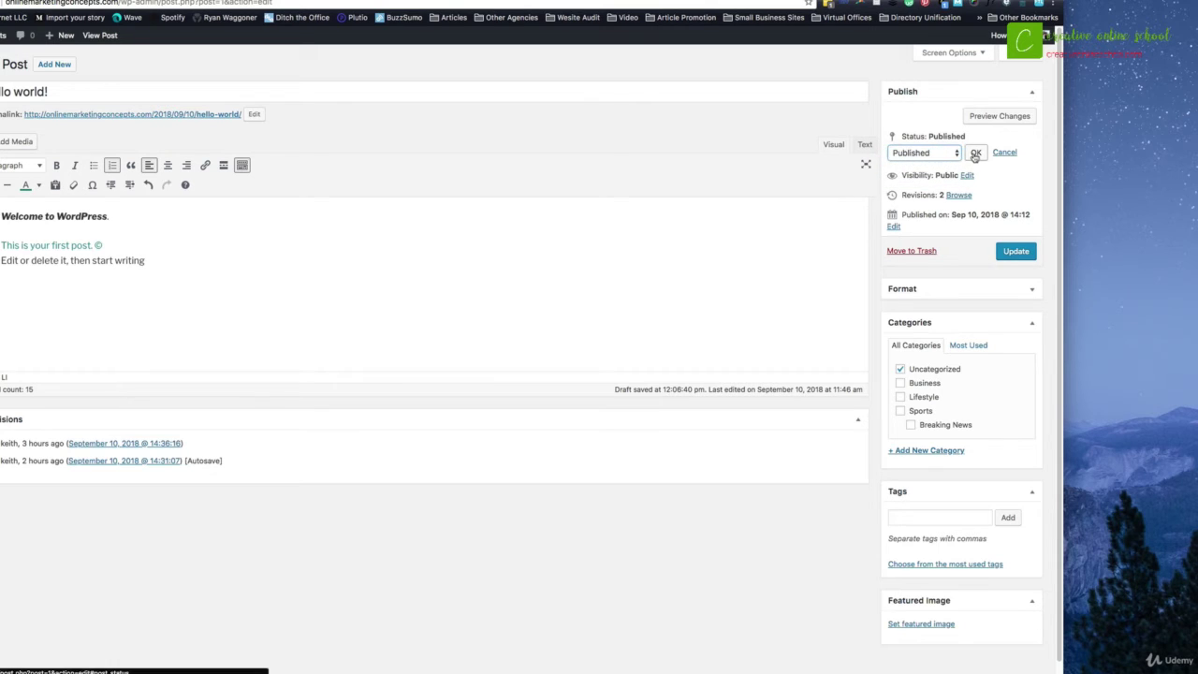
click(976, 152)
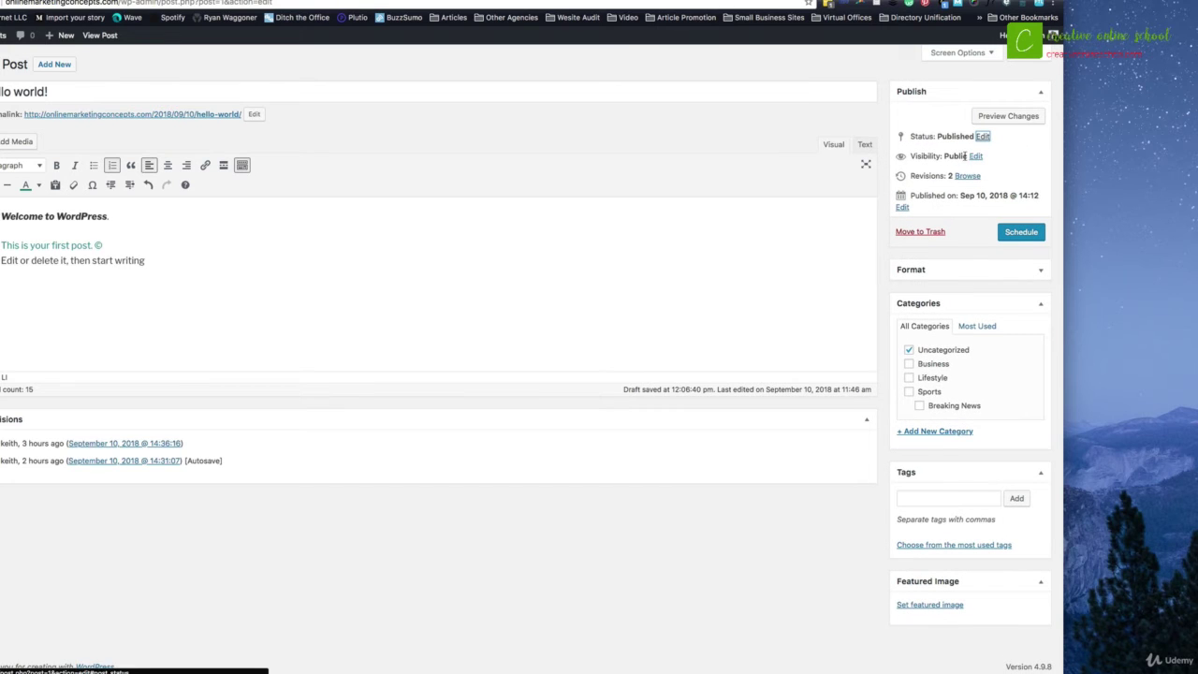
Step: Try Password protected visibility with a password, then switch visibility back to Public
click(975, 156)
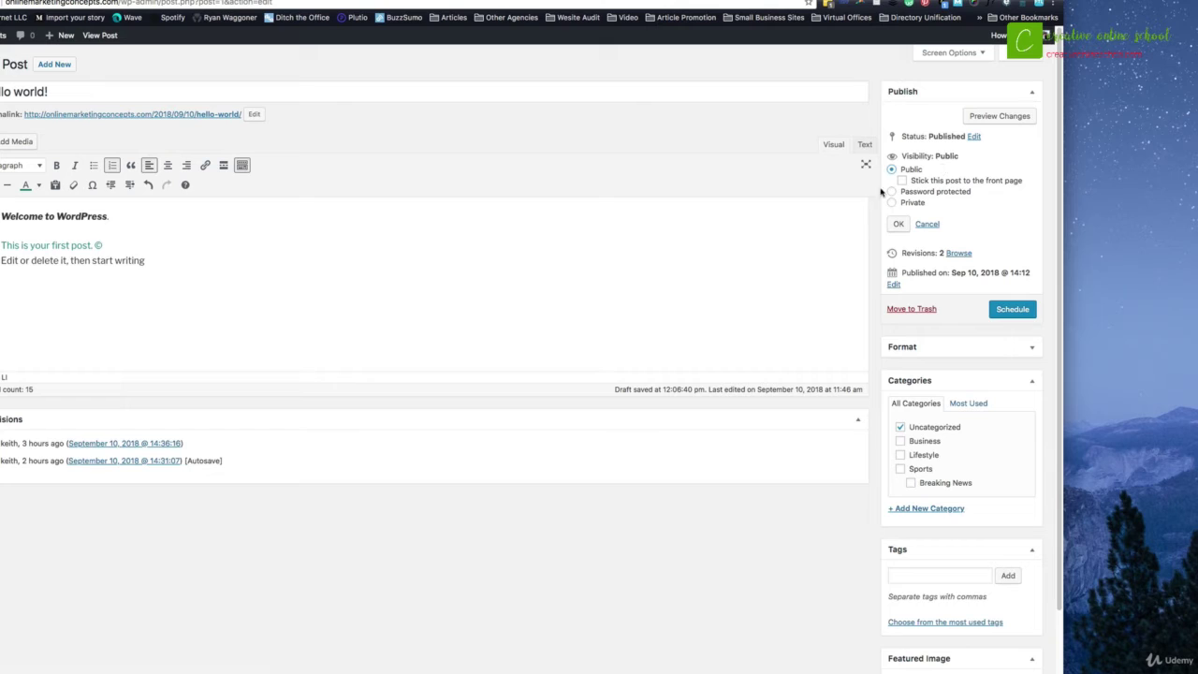
click(891, 191)
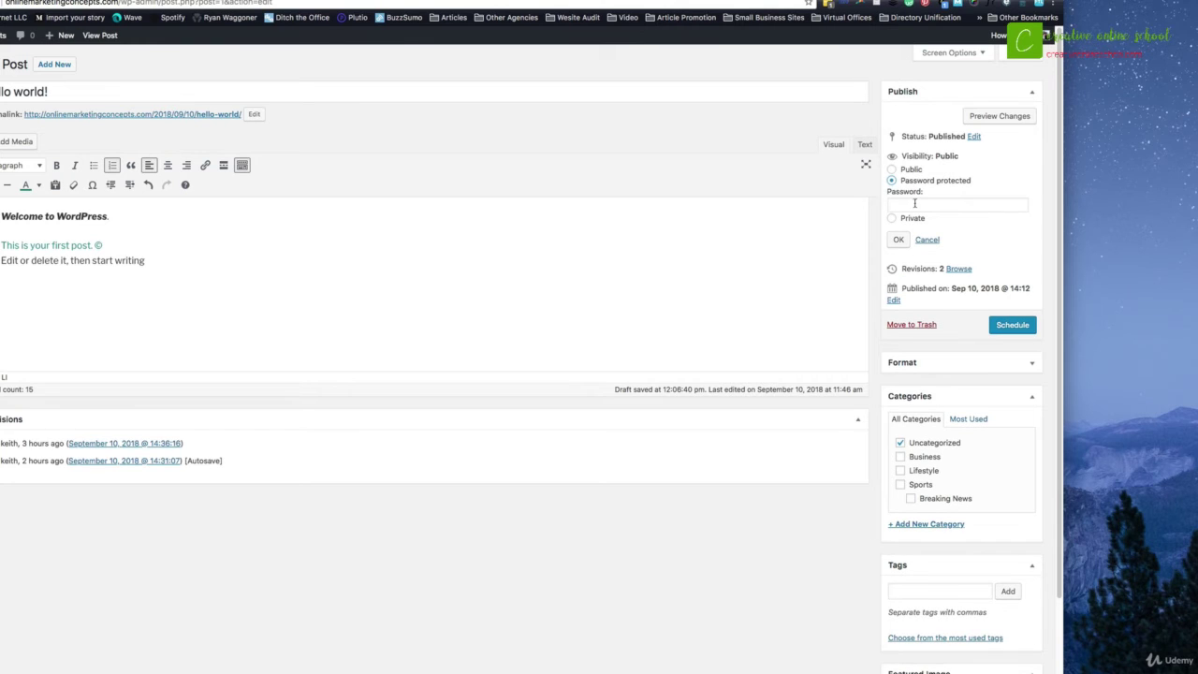
click(915, 203)
text(1234)
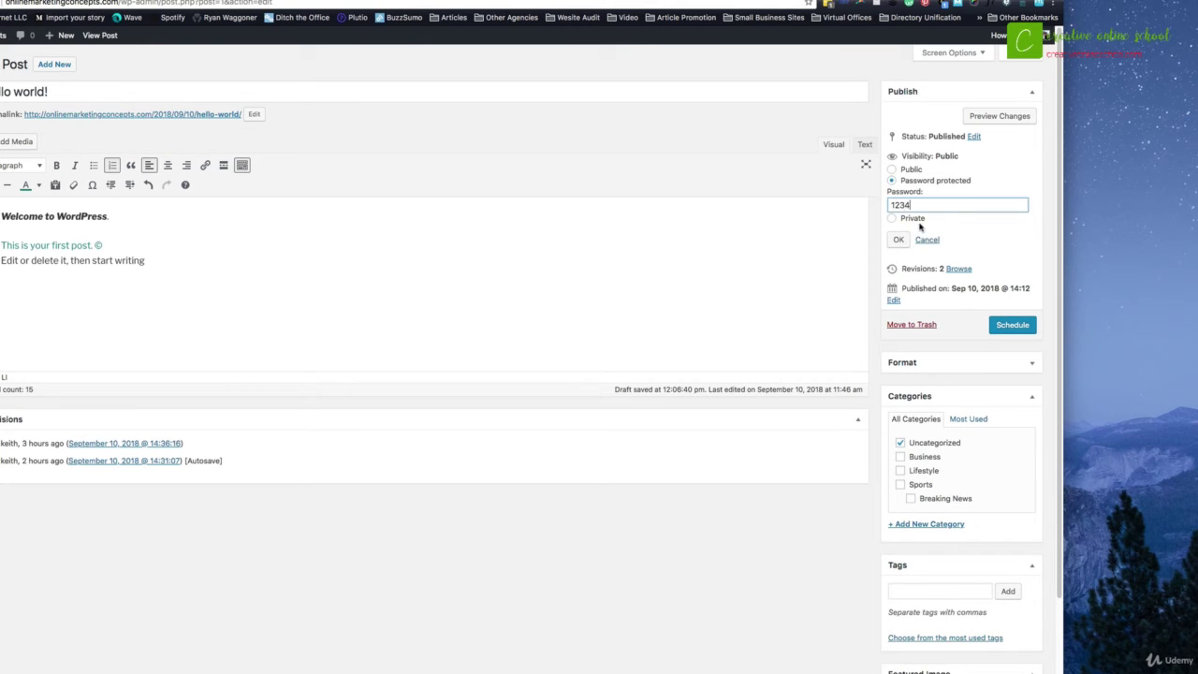
click(899, 241)
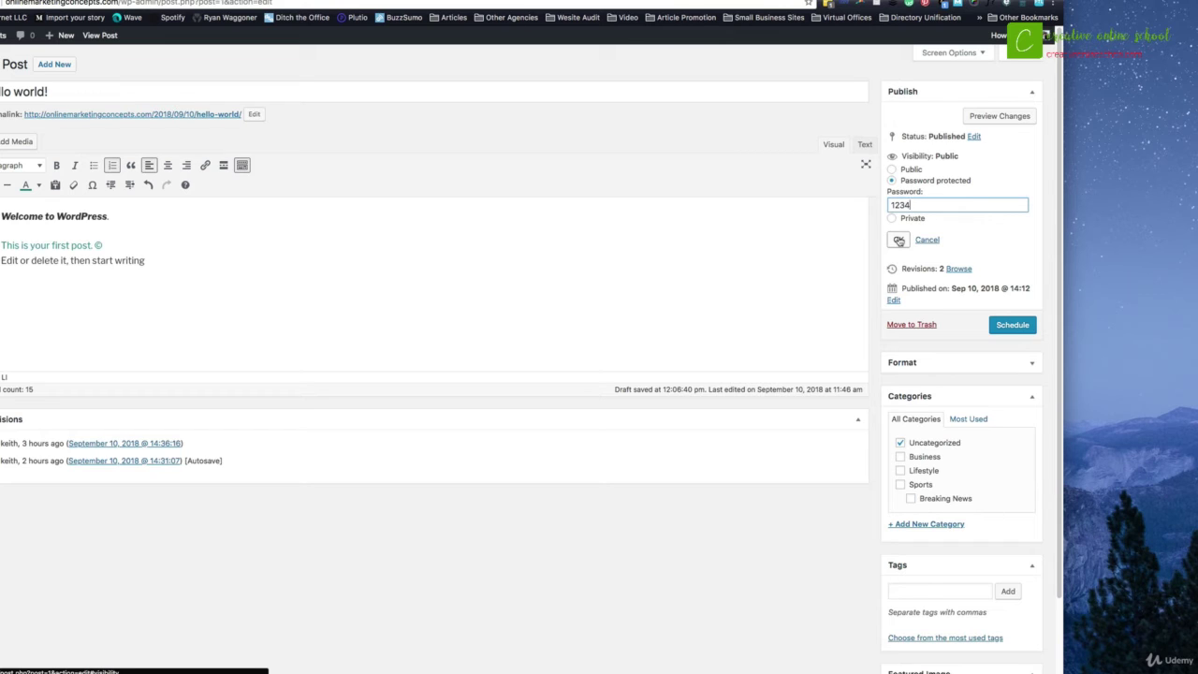
click(892, 169)
click(899, 223)
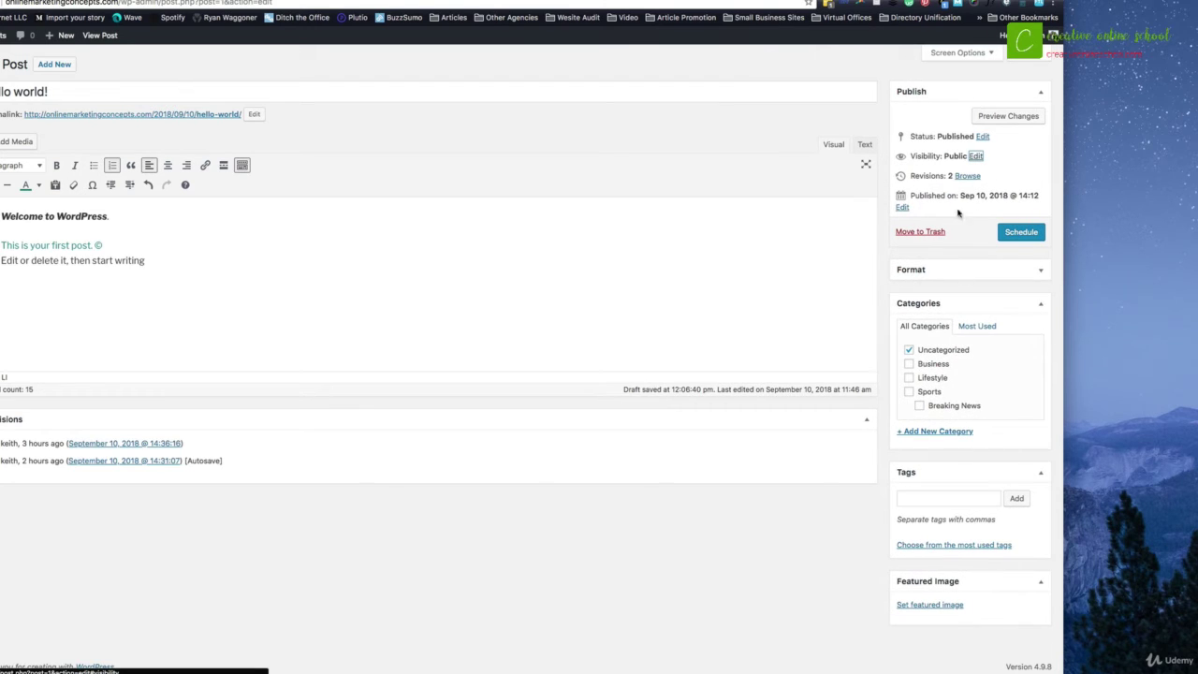
Step: Change the publish day to Sep 12, then restore it to Sep 10
click(902, 210)
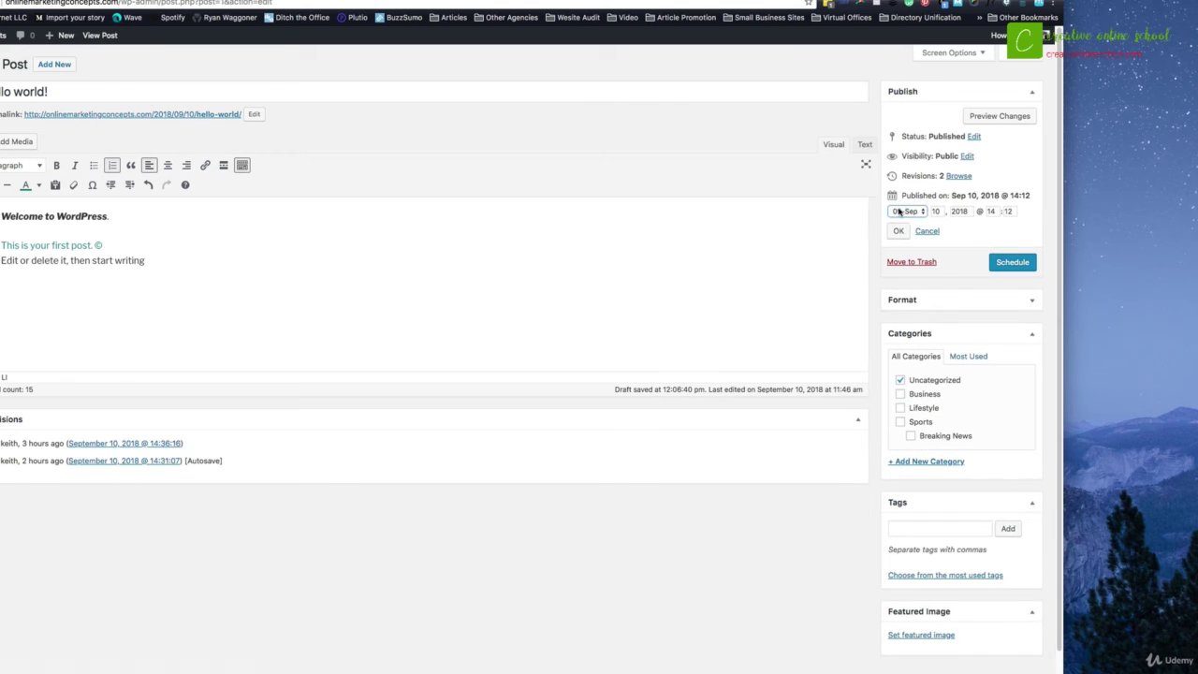
double_click(936, 210)
text(8)
double_click(934, 211)
text(12)
click(899, 230)
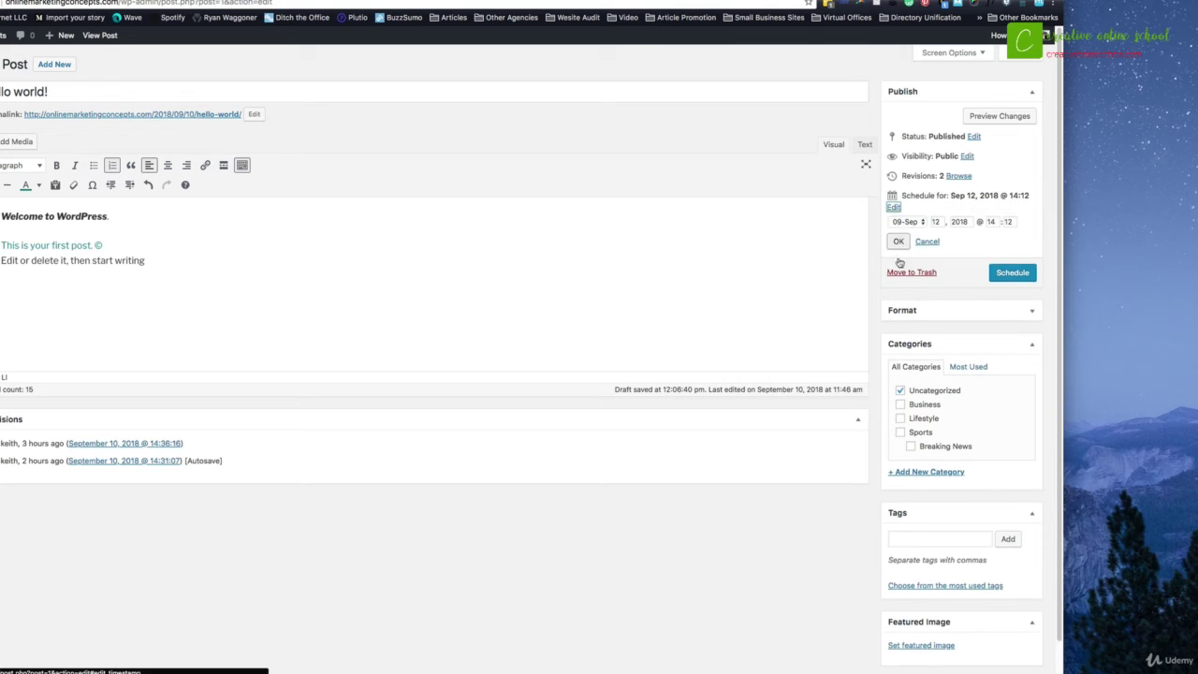
click(901, 209)
double_click(935, 210)
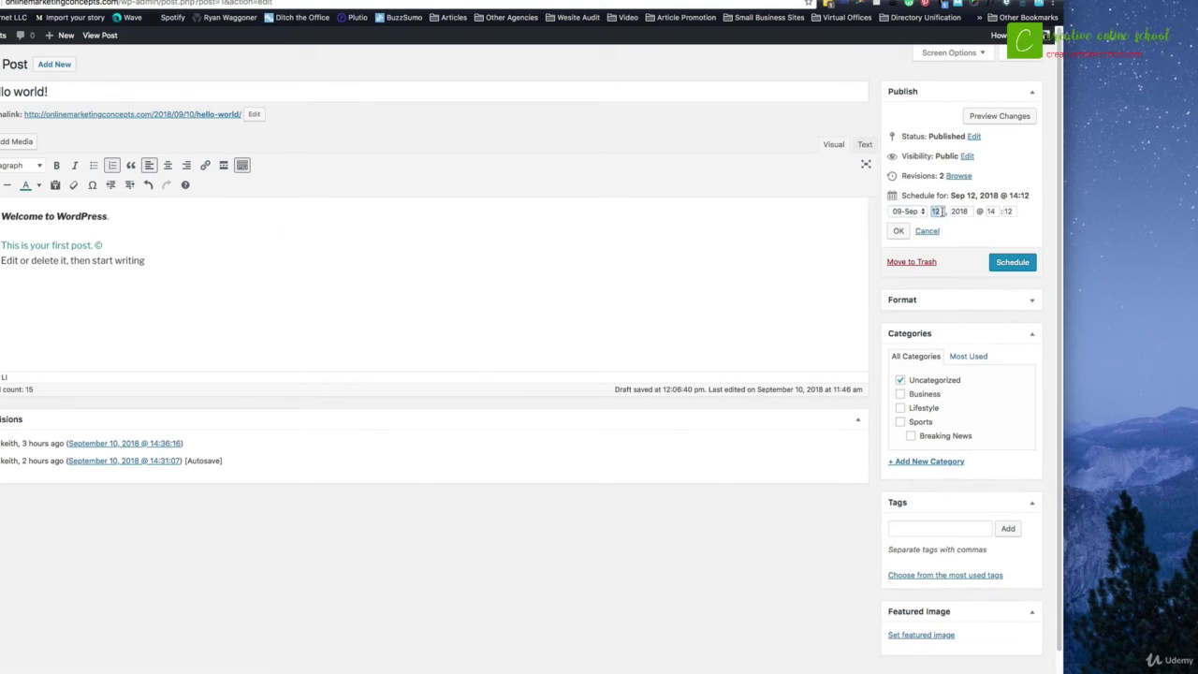
text(10)
key(Tab)
click(899, 231)
Step: Change the publish hour from 14 to 10, making the time 10:12
click(901, 208)
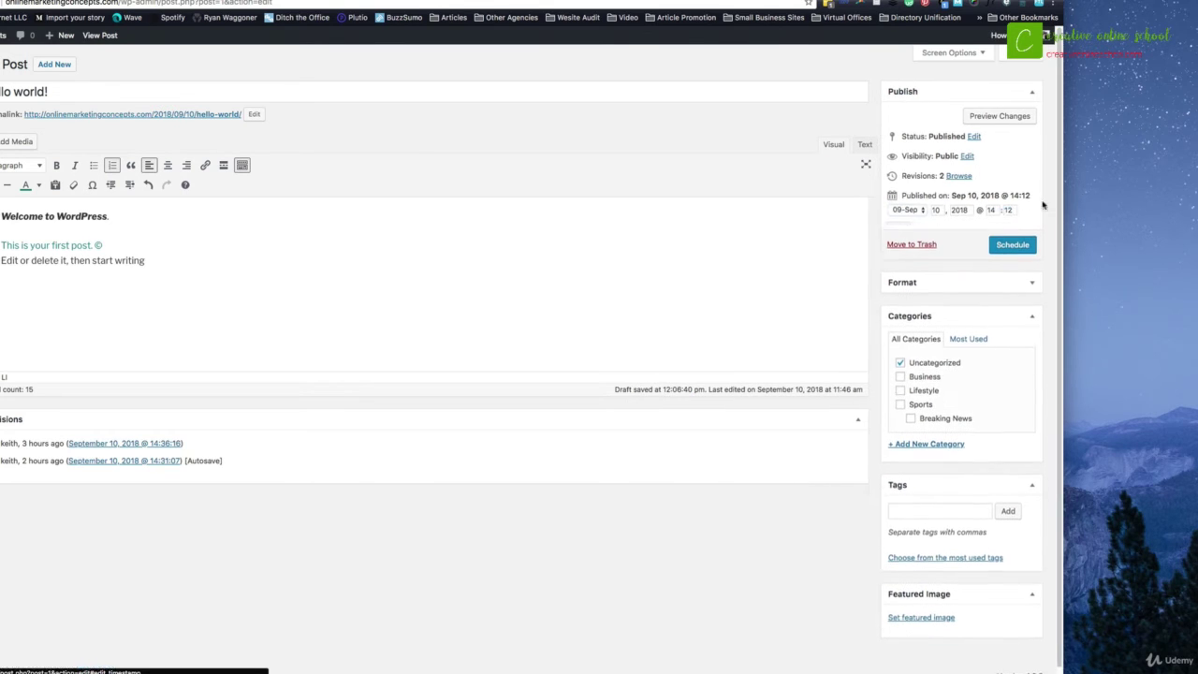
click(995, 211)
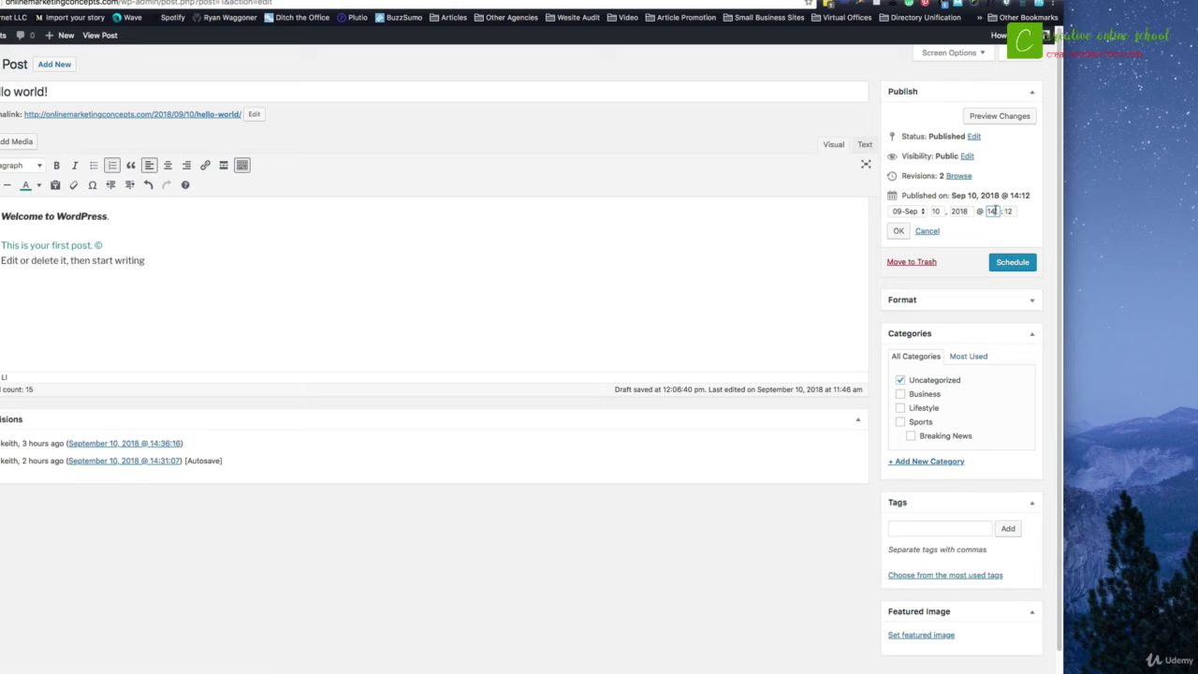
drag(993, 211, 986, 214)
text(1)
click(899, 231)
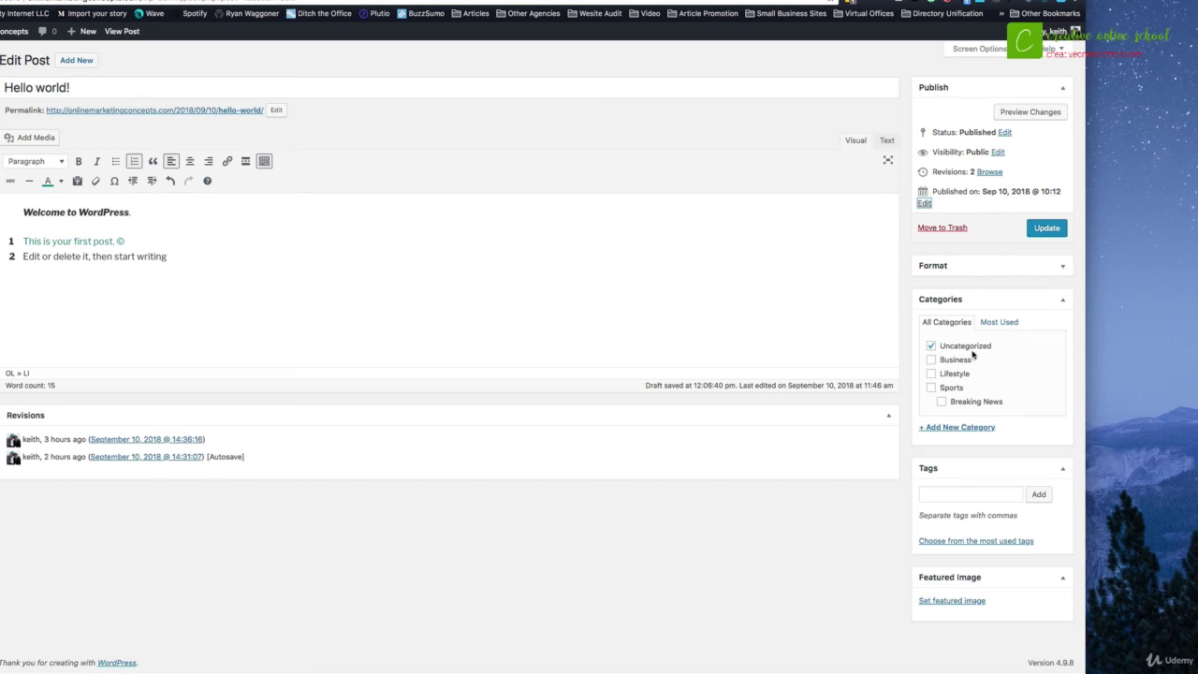
Step: Uncheck Uncategorized, check Business, and put focus in the tag entry box
click(931, 346)
click(932, 360)
click(923, 493)
click(937, 494)
click(953, 602)
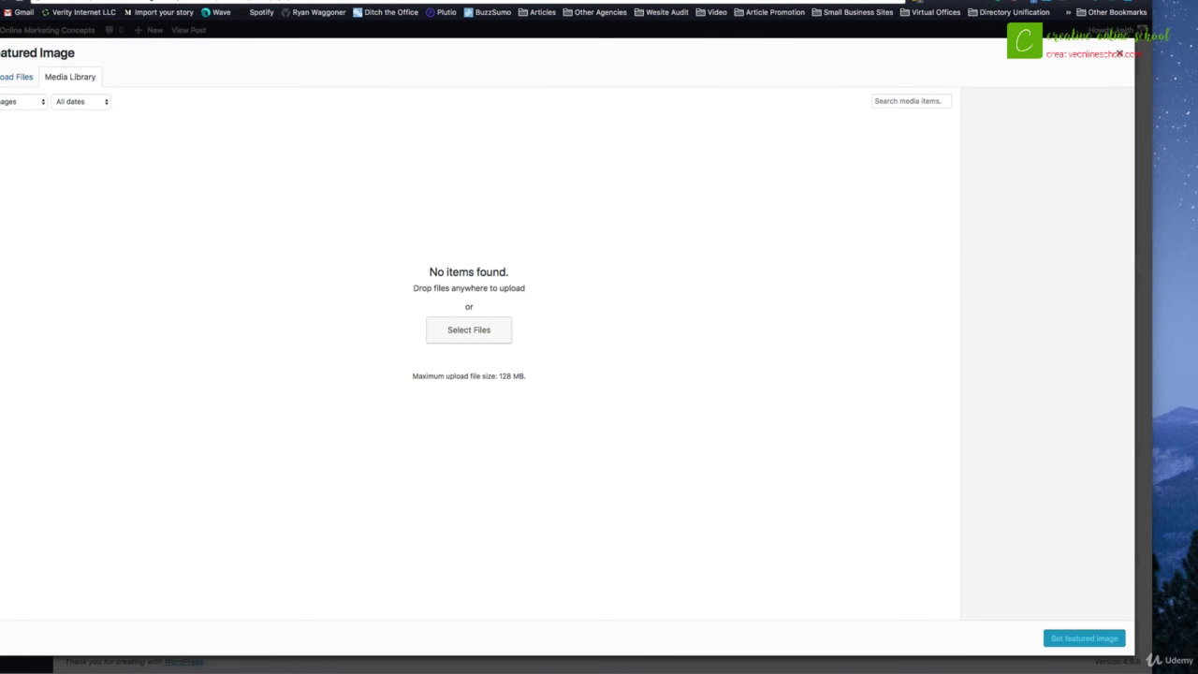
drag(1166, 234, 610, 185)
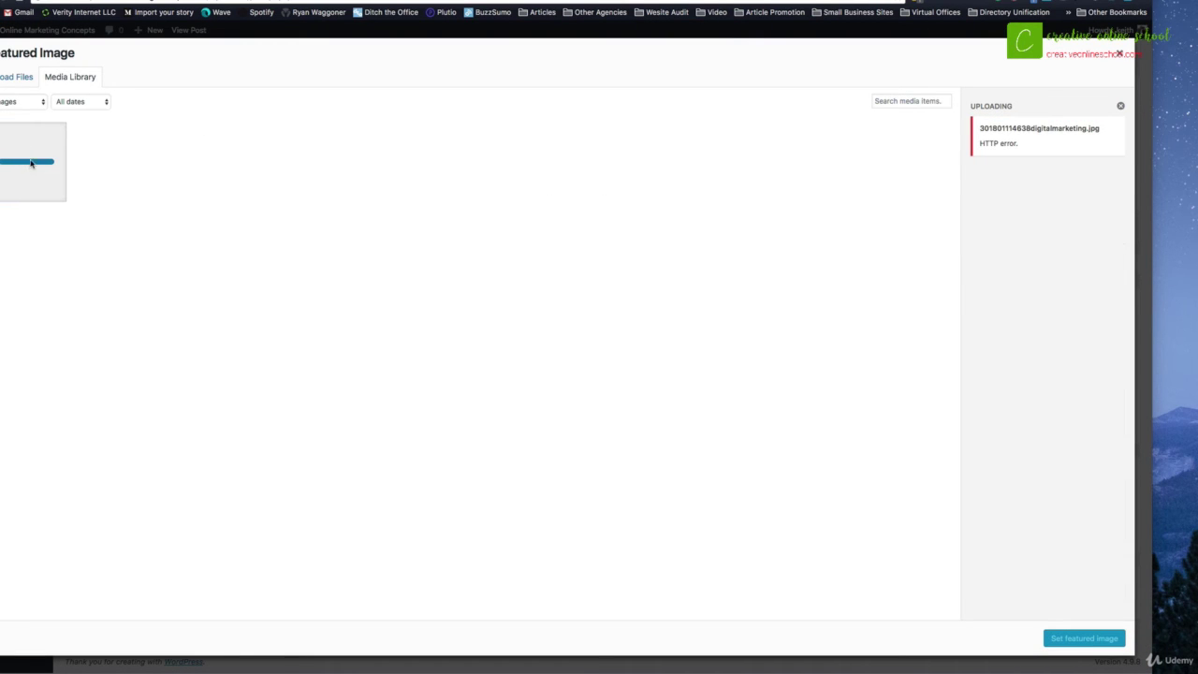
click(1121, 109)
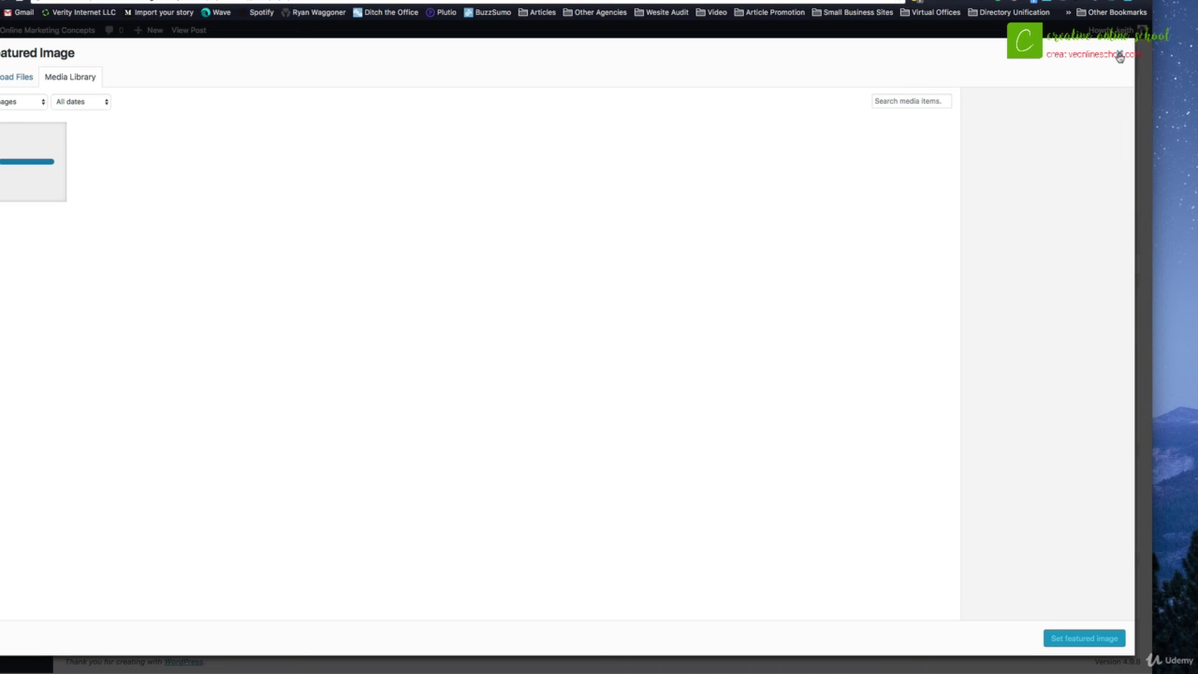
click(1119, 56)
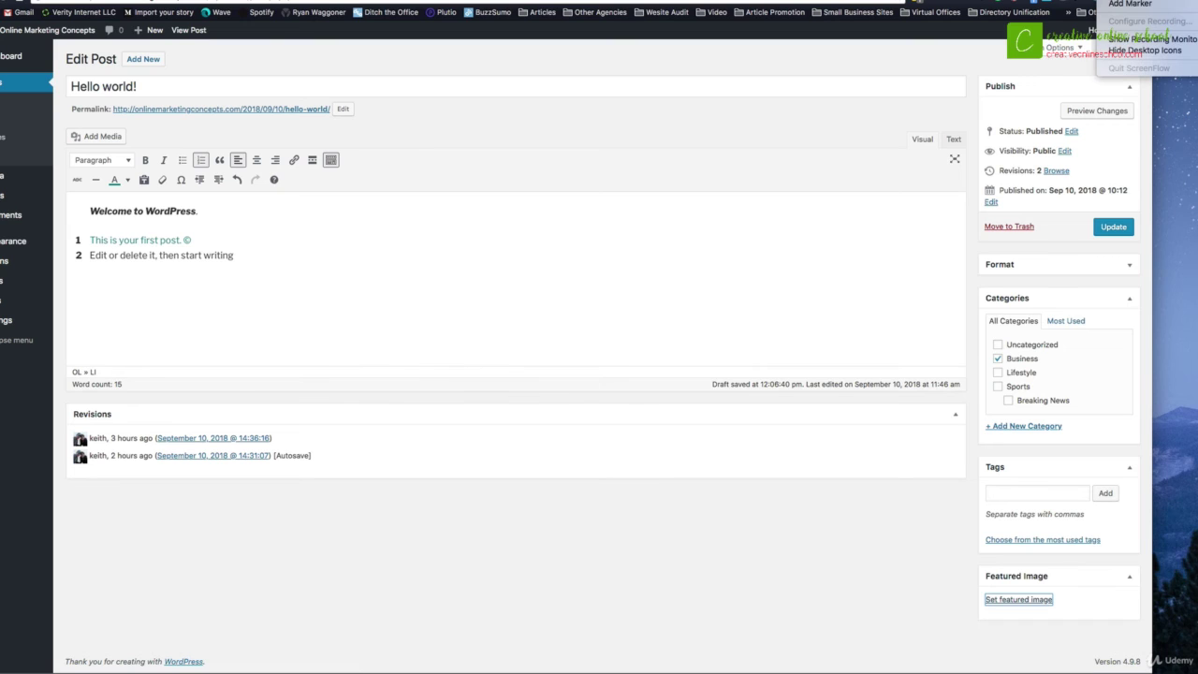
click(1028, 599)
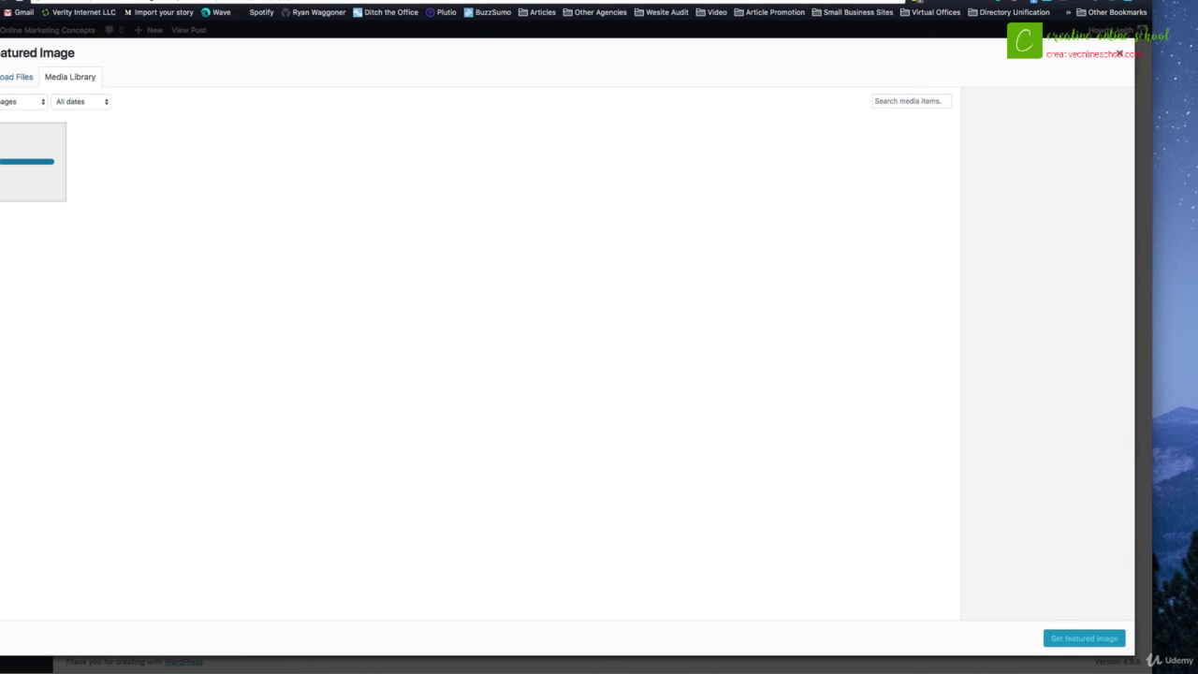
drag(1184, 337, 624, 243)
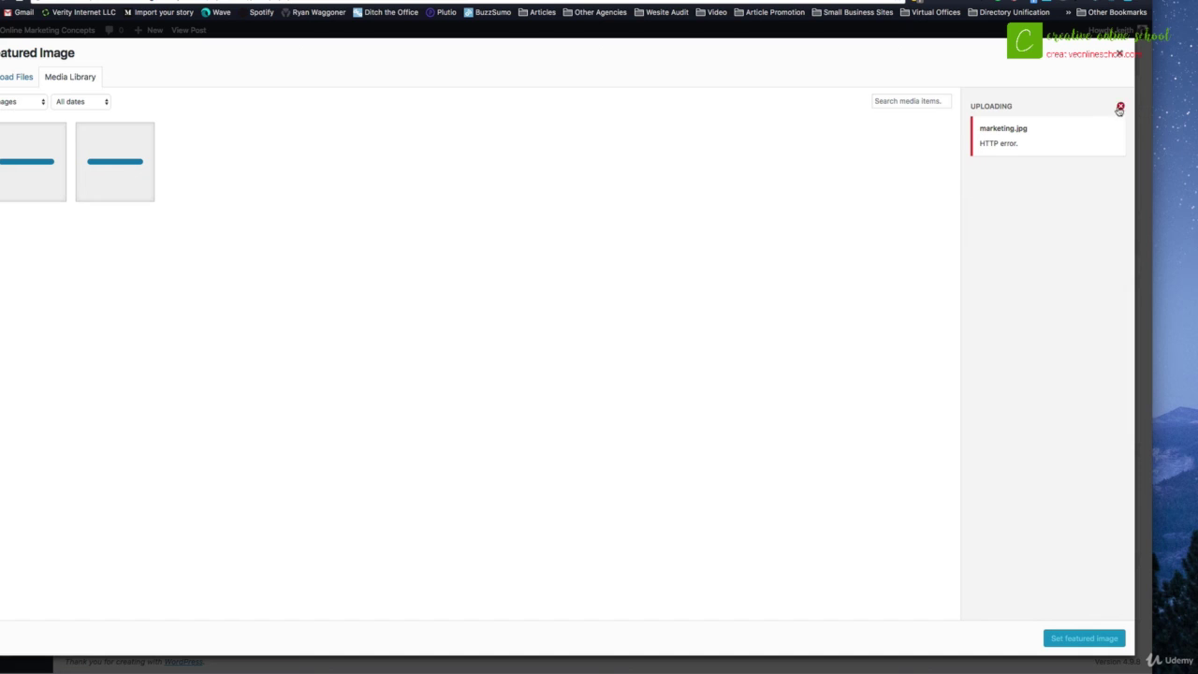
click(1121, 107)
click(1120, 53)
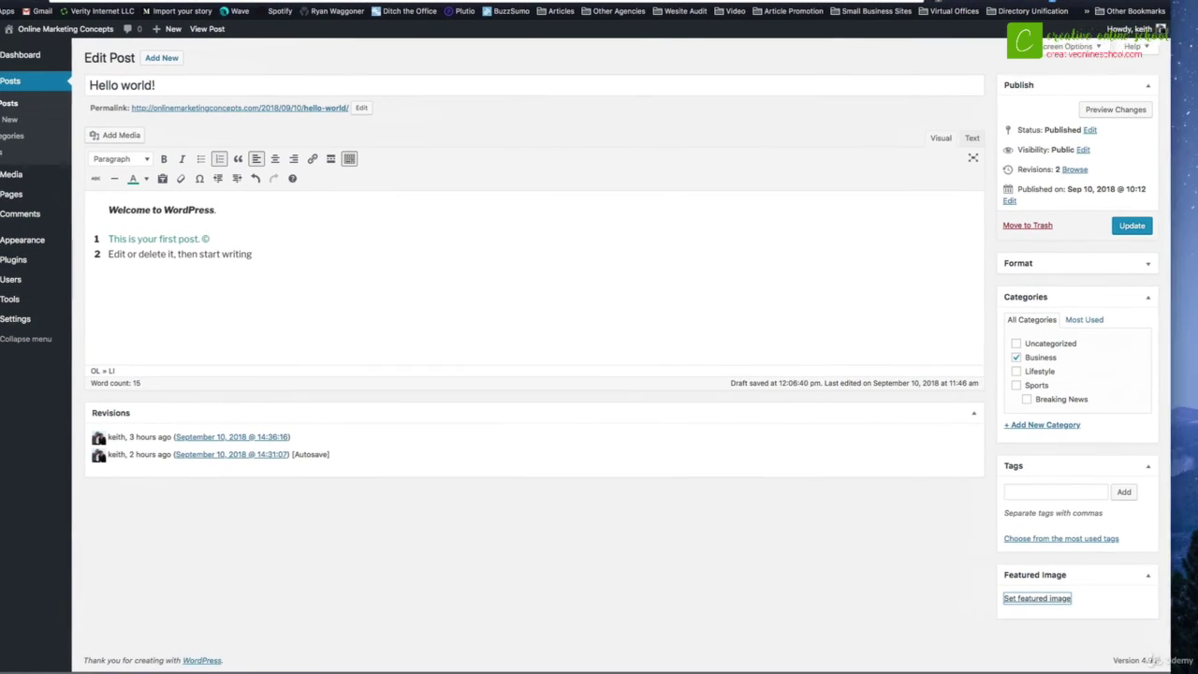
Step: Upload marketing.jpg to the Media Library and make it the featured image
click(1075, 599)
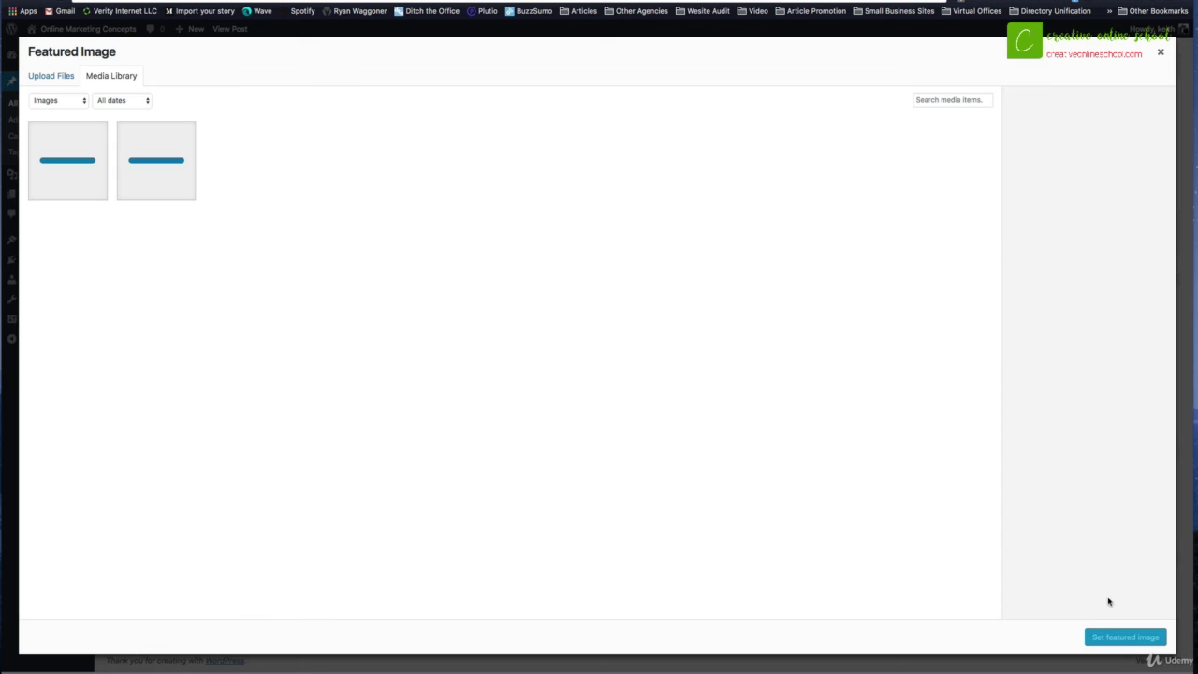
drag(1108, 288, 787, 249)
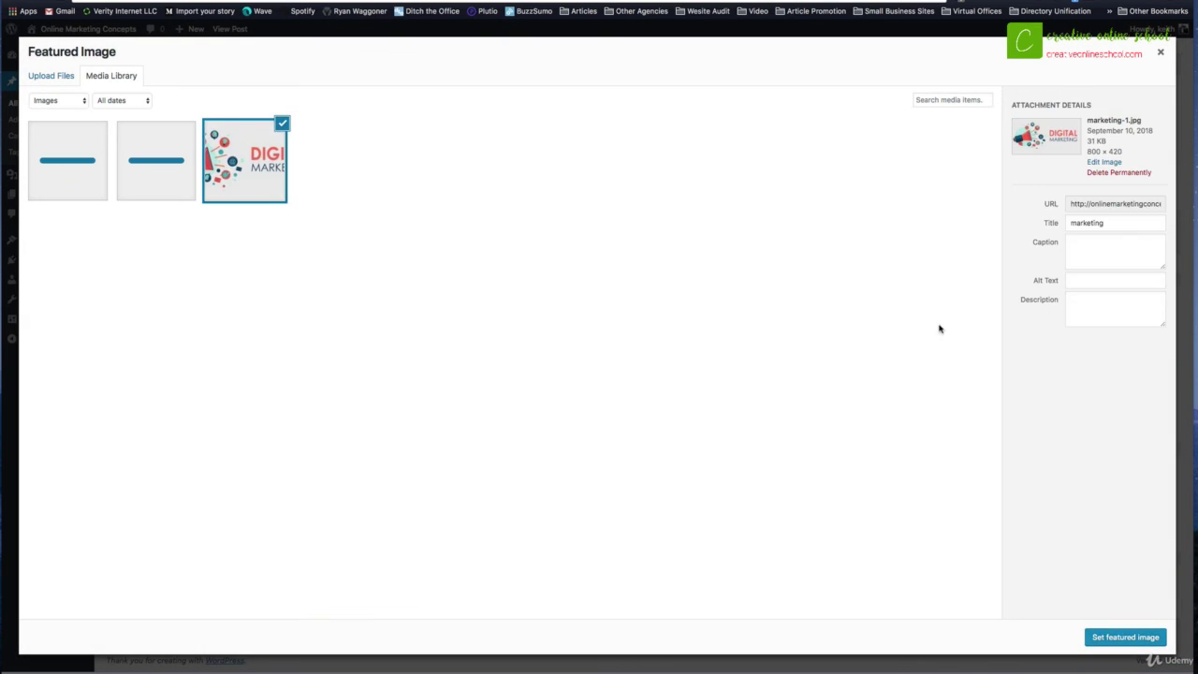
click(1122, 642)
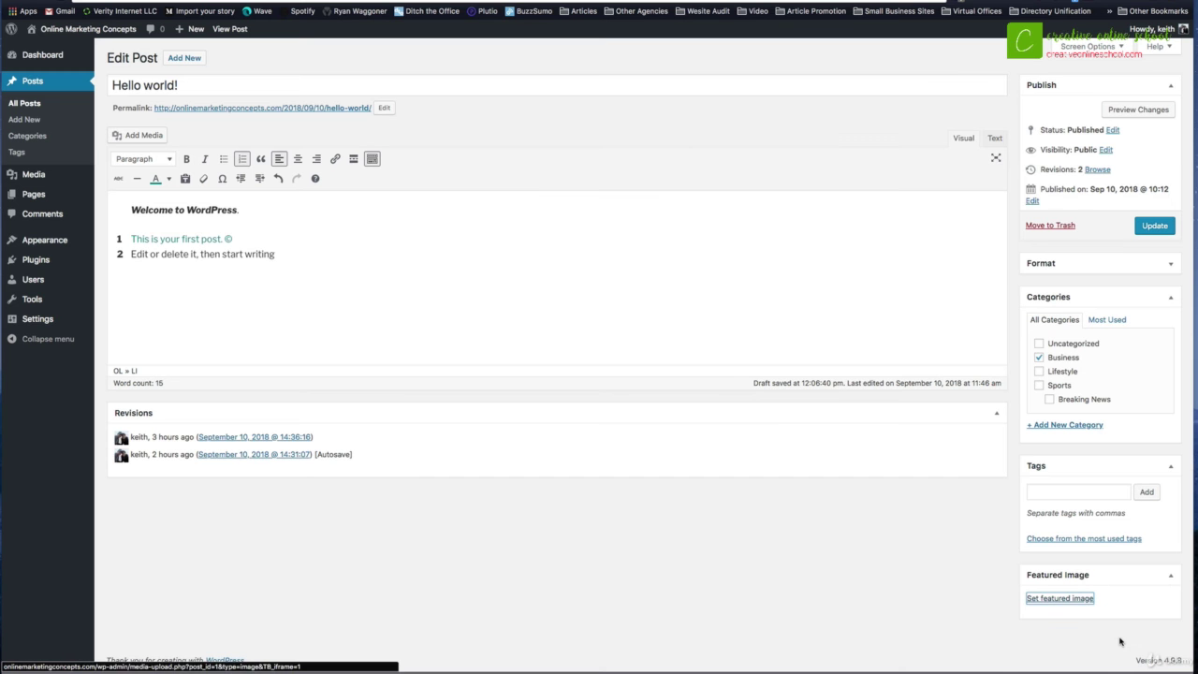
scroll(1154, 572, down, 3)
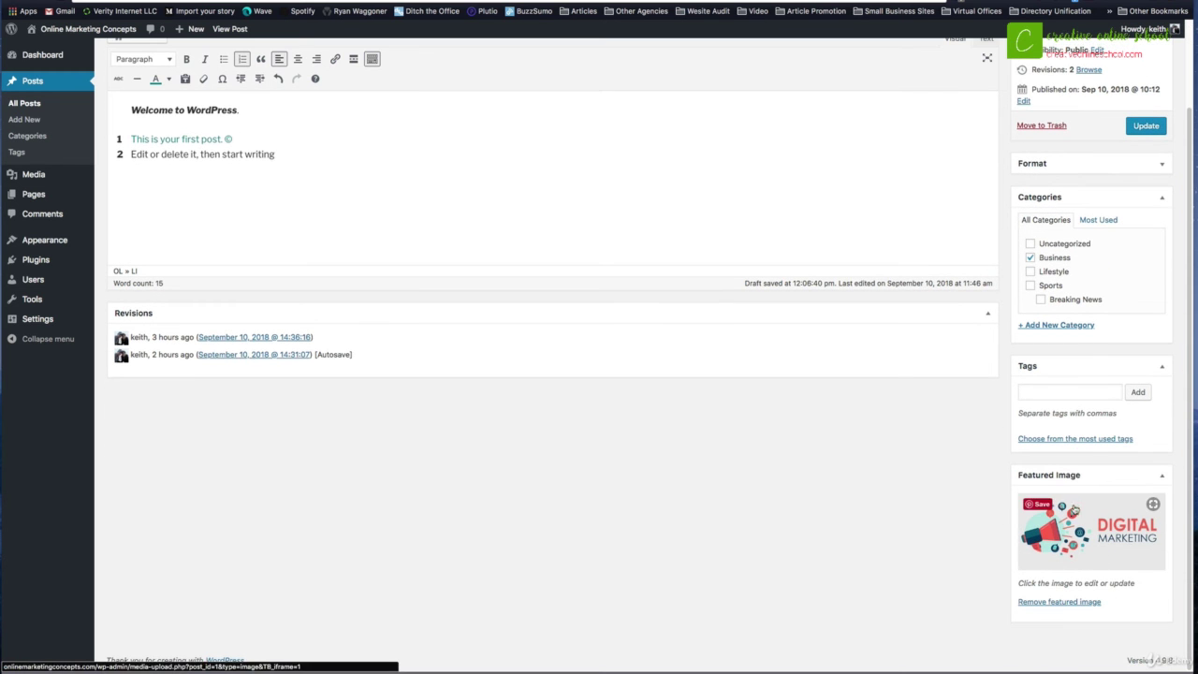
Step: Update the Hello world! post and open its permalink on the live site
click(1146, 125)
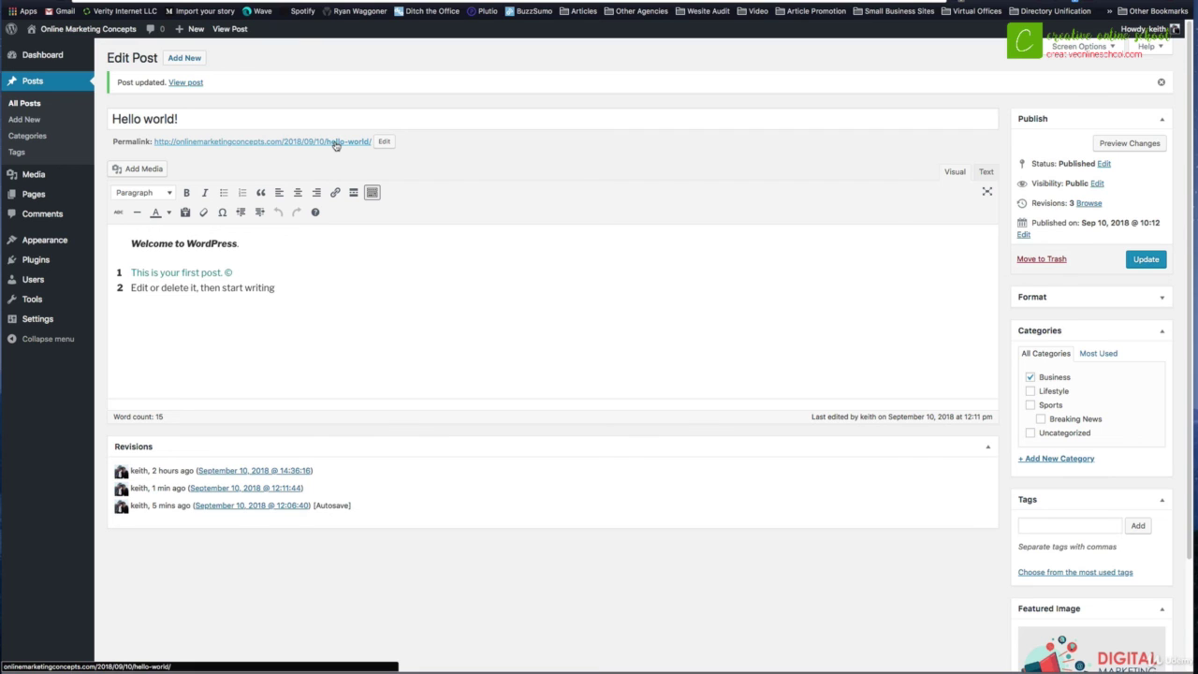
triple_click(279, 143)
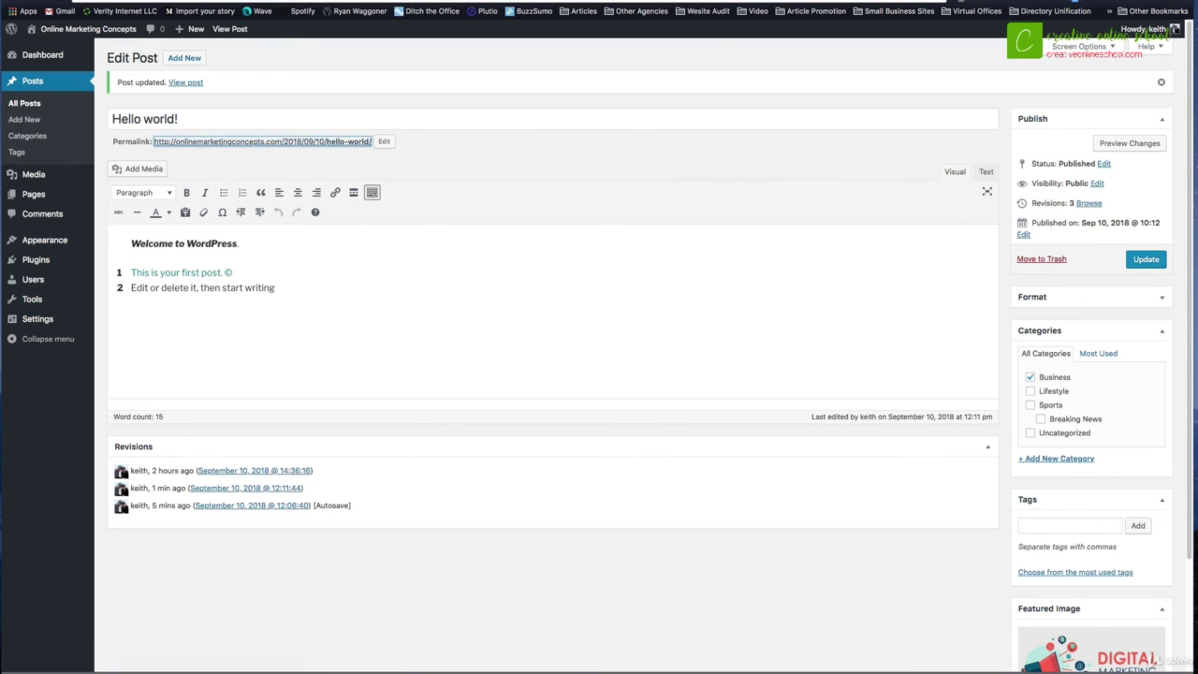
key(Return)
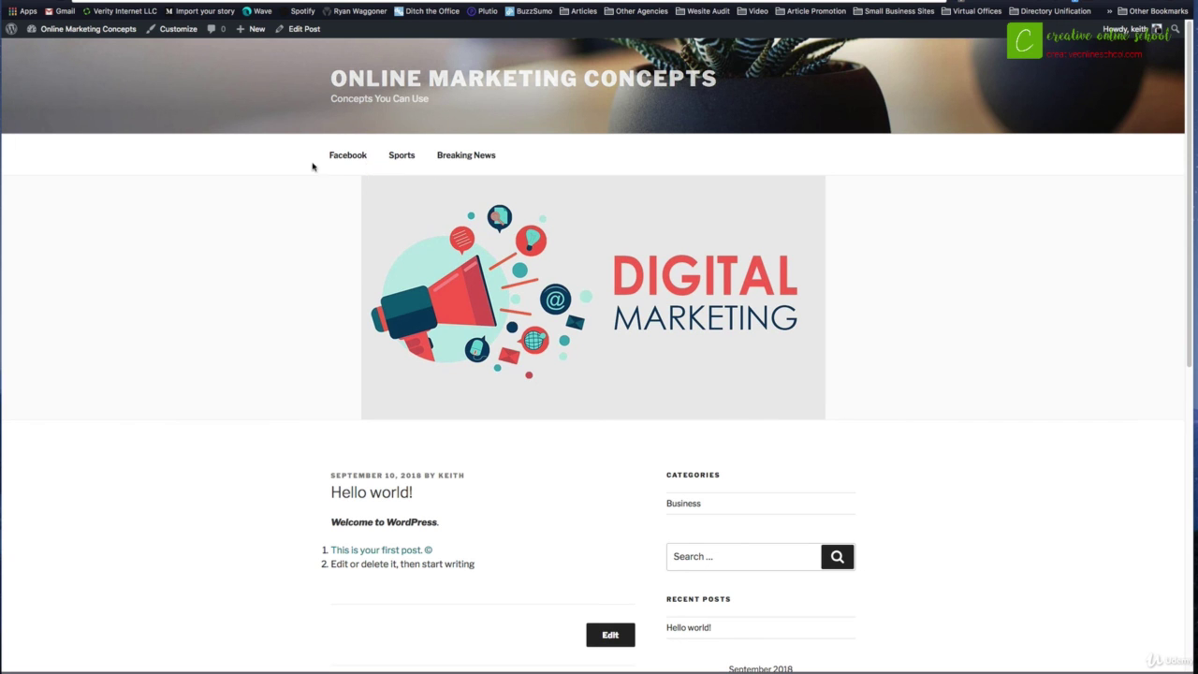
scroll(517, 309, down, 1)
scroll(517, 309, down, 5)
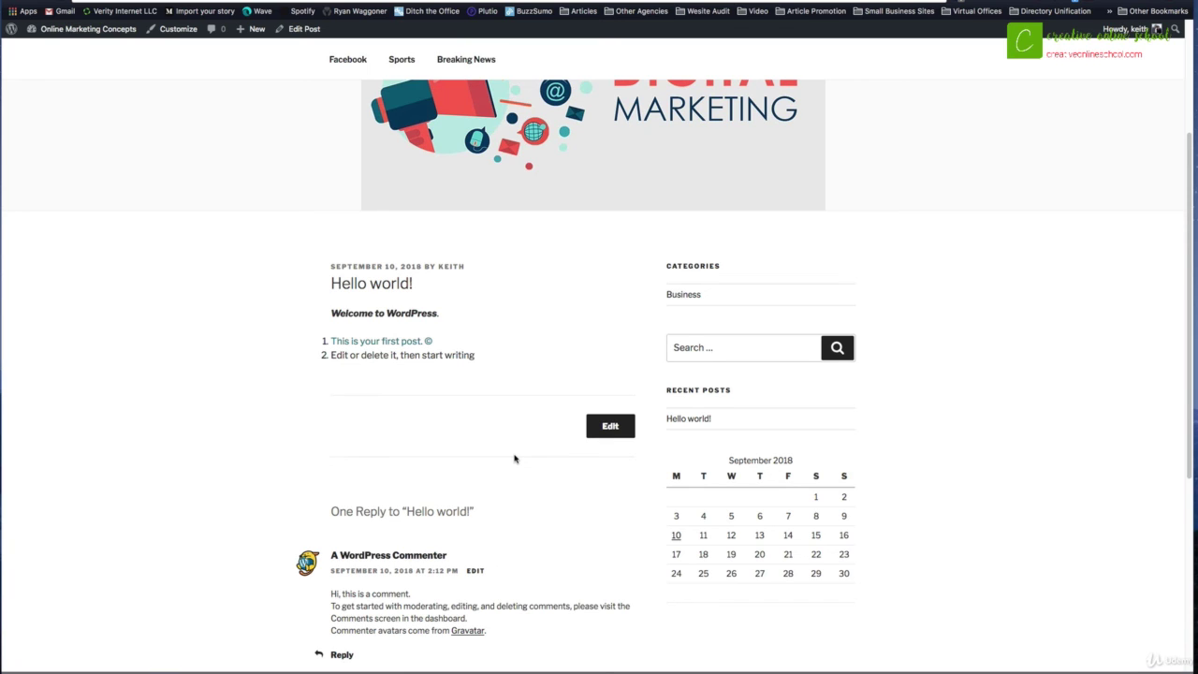
scroll(394, 503, down, 1)
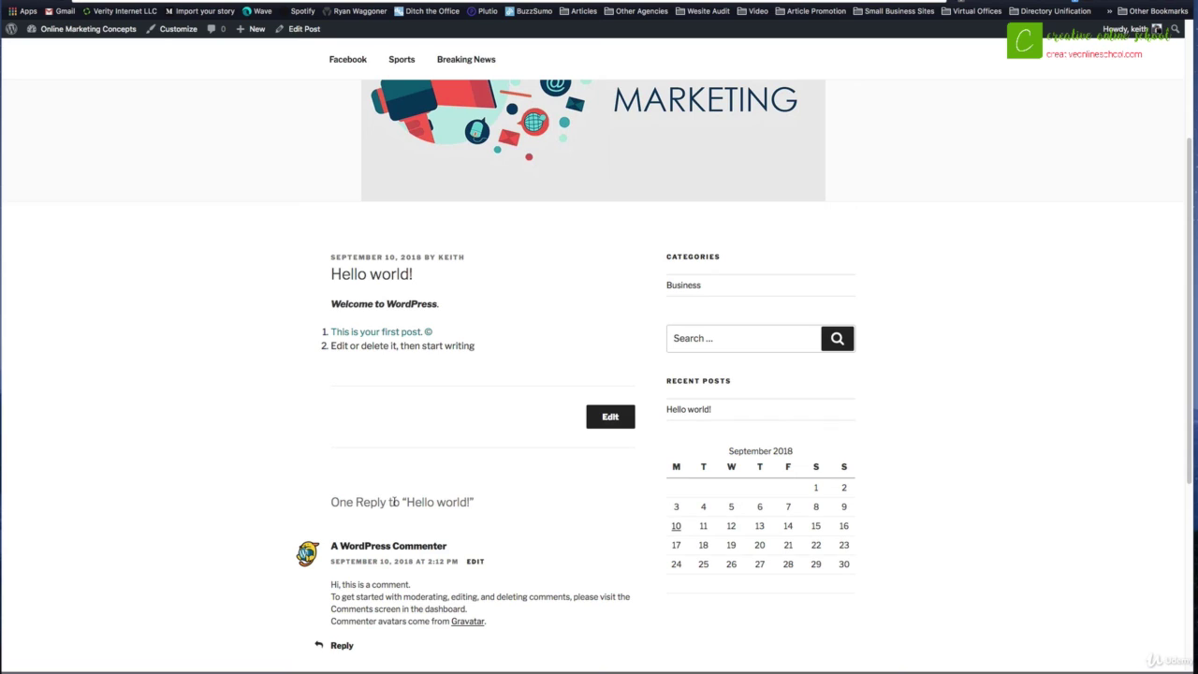